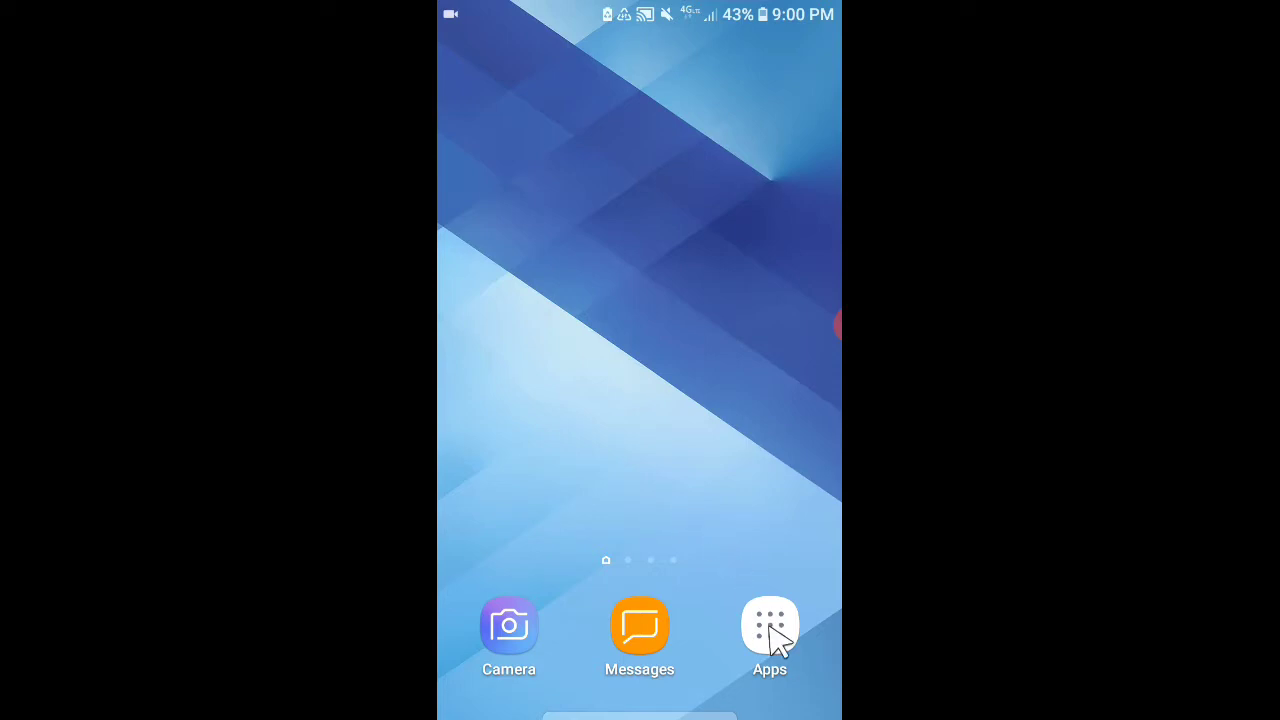
- Launch ExaGear – Windows Emulator from the last page of the Android app drawer
{"action": "left_click", "coordinate": [772, 630]}
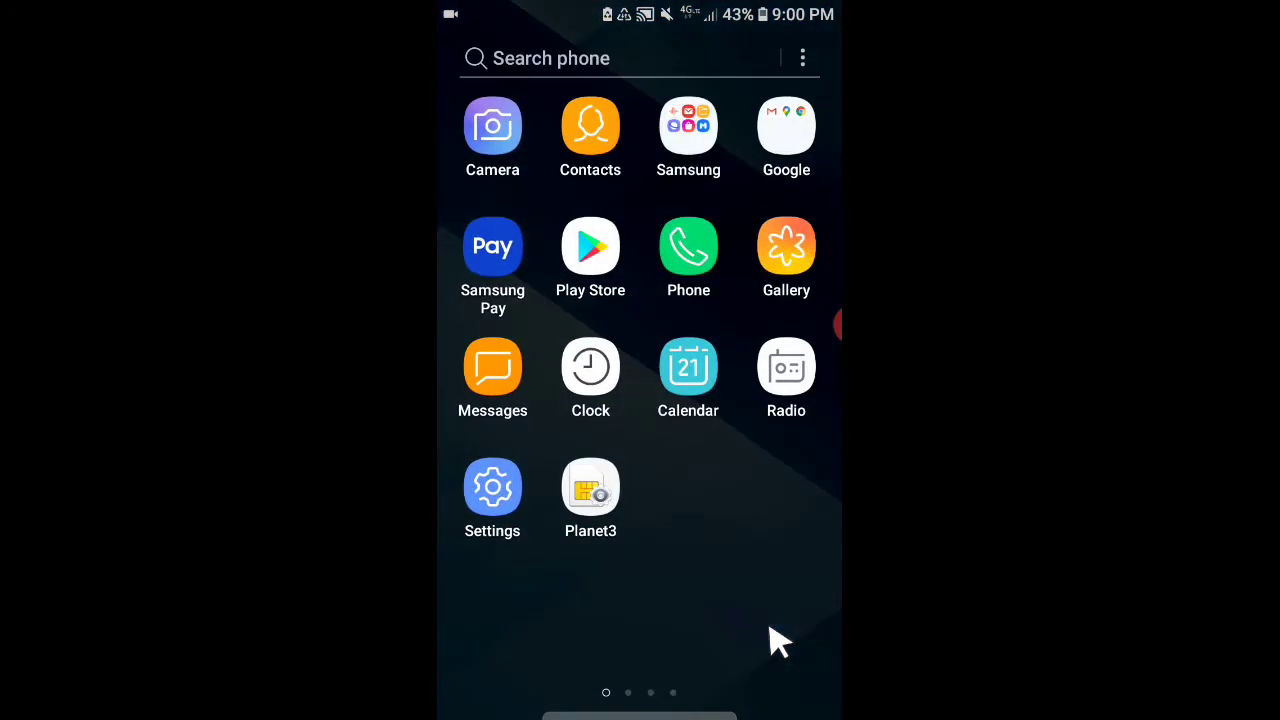
{"action": "scroll", "coordinate": [778, 640], "scroll_direction": "down", "scroll_amount": 1}
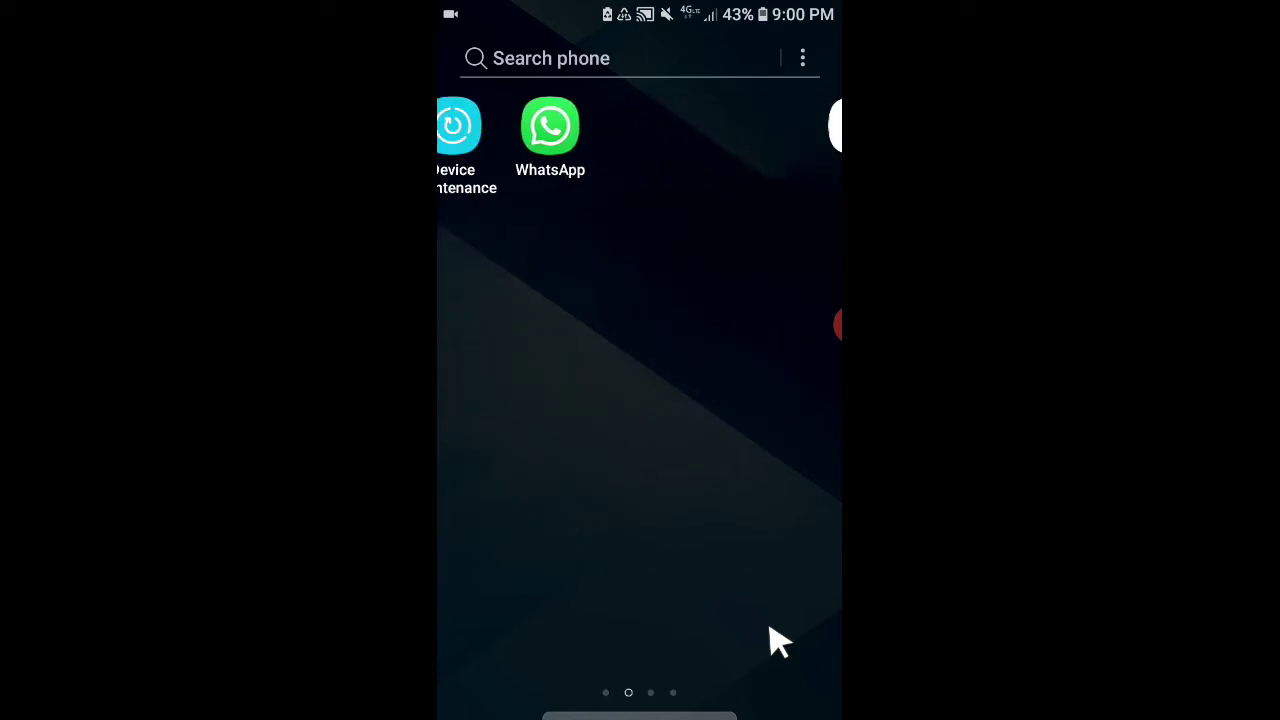
{"action": "scroll", "coordinate": [770, 630], "scroll_direction": "down", "scroll_amount": 1}
{"action": "scroll", "coordinate": [770, 630], "scroll_direction": "down", "scroll_amount": 1}
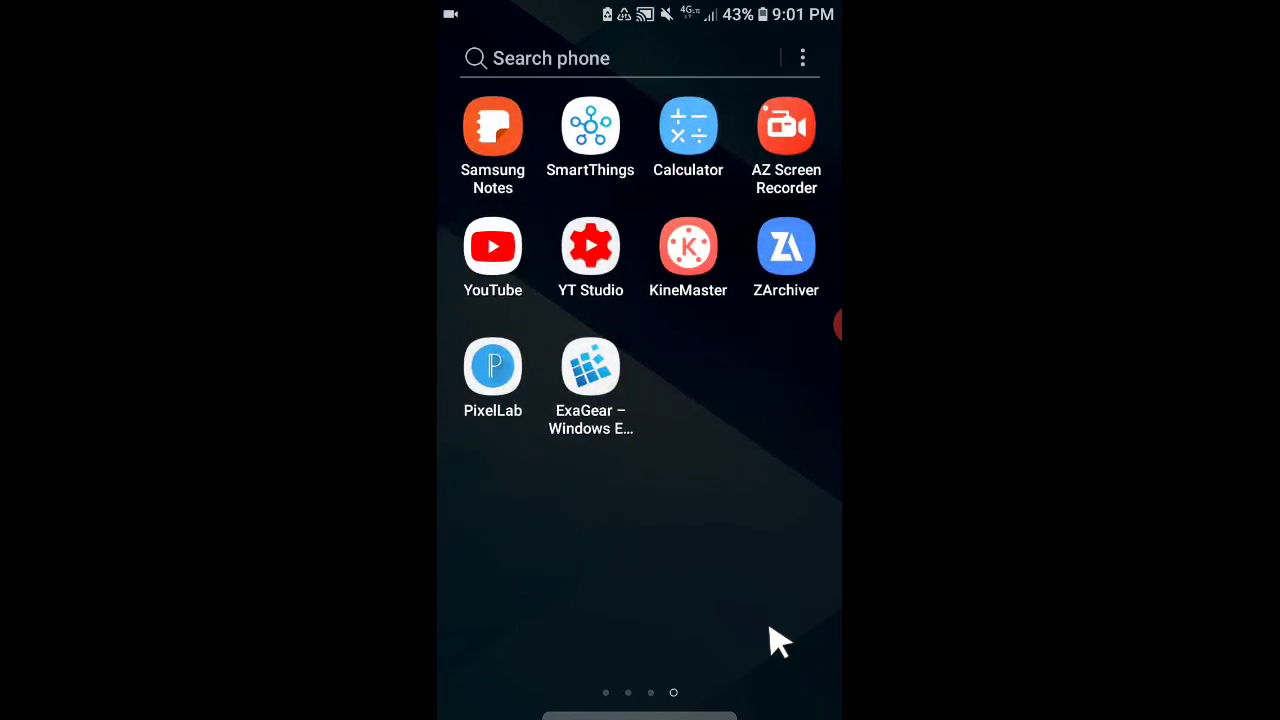
{"action": "left_click", "coordinate": [590, 368]}
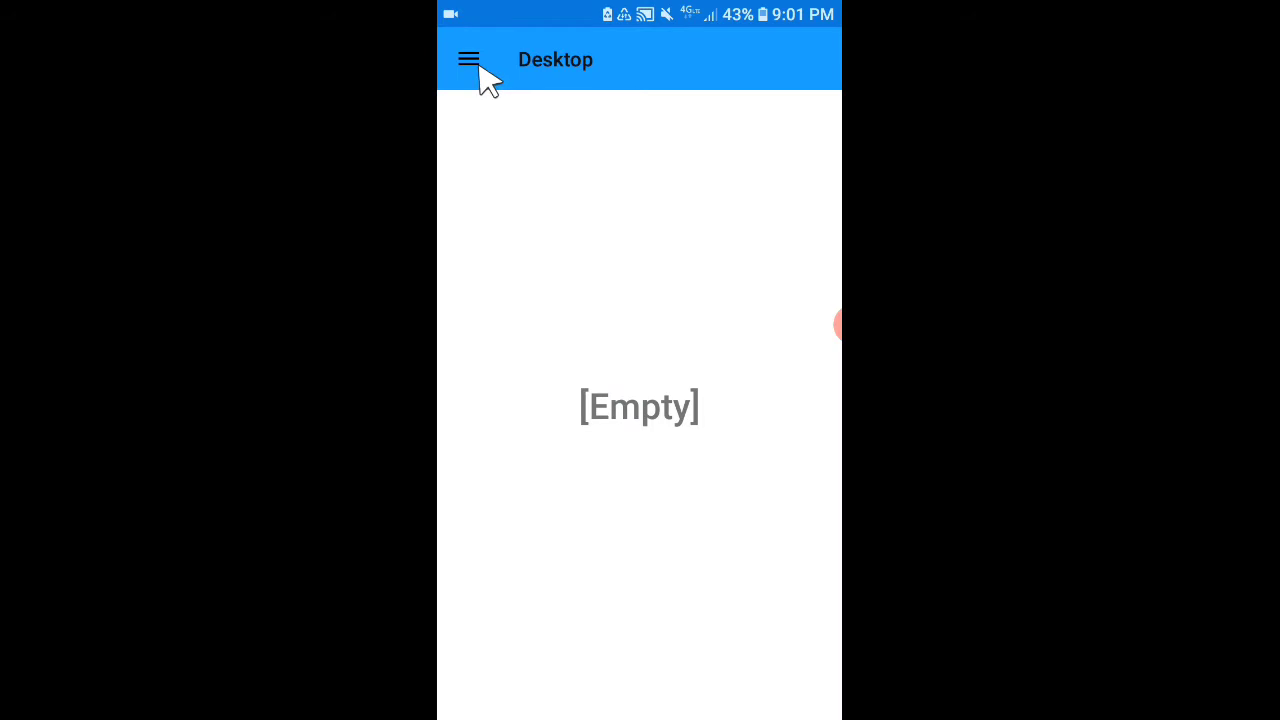
- Start Container_1 from Manage Containers using its Run Explorer action
{"action": "left_click", "coordinate": [476, 66]}
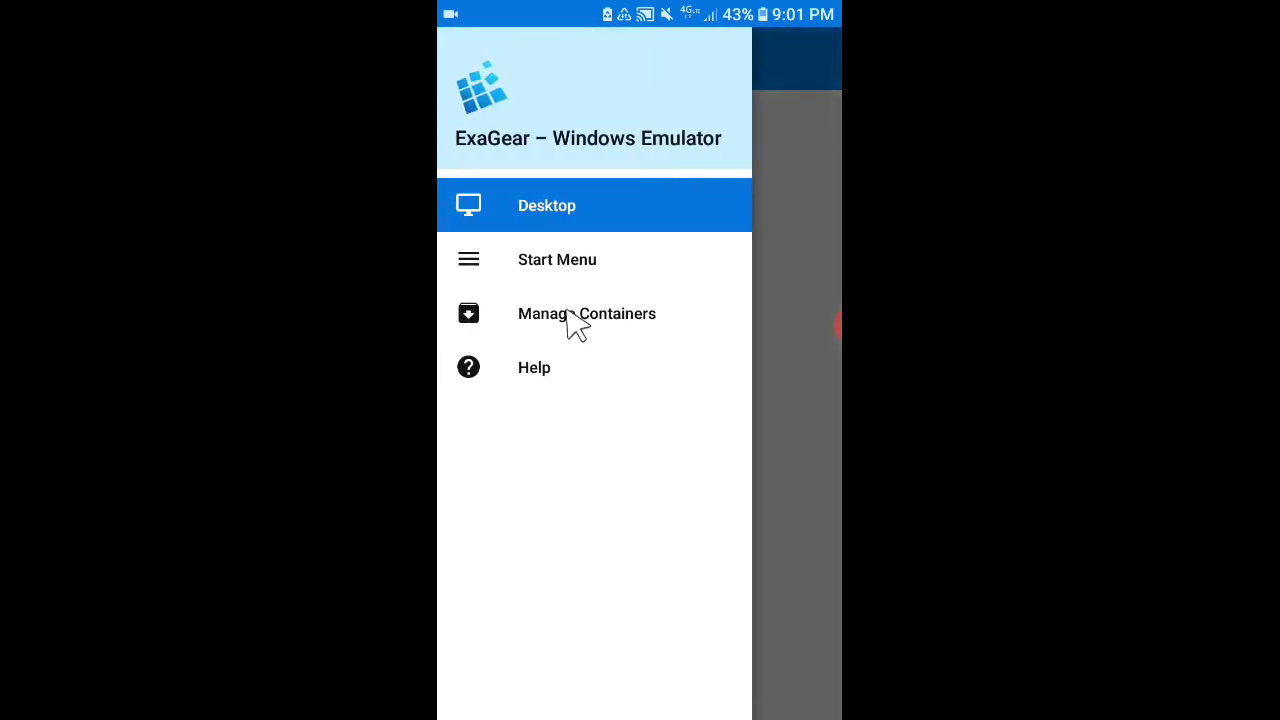
{"action": "left_click", "coordinate": [577, 320]}
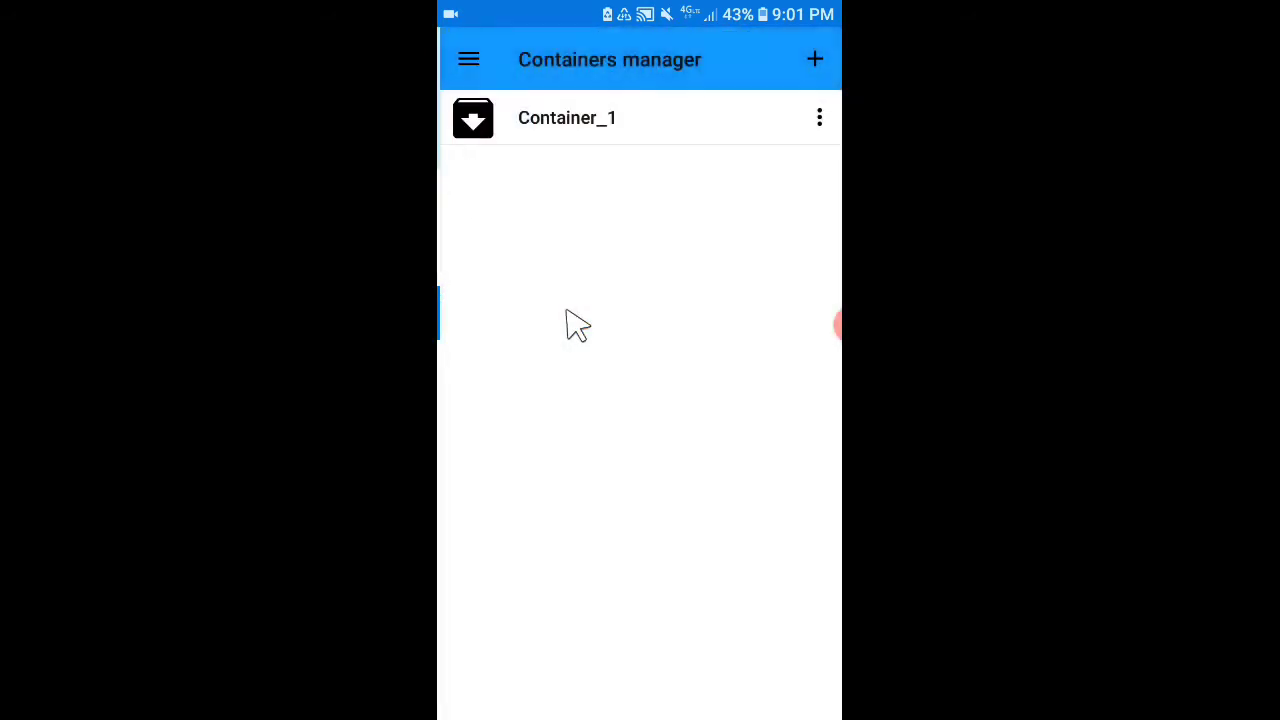
{"action": "left_click", "coordinate": [820, 118]}
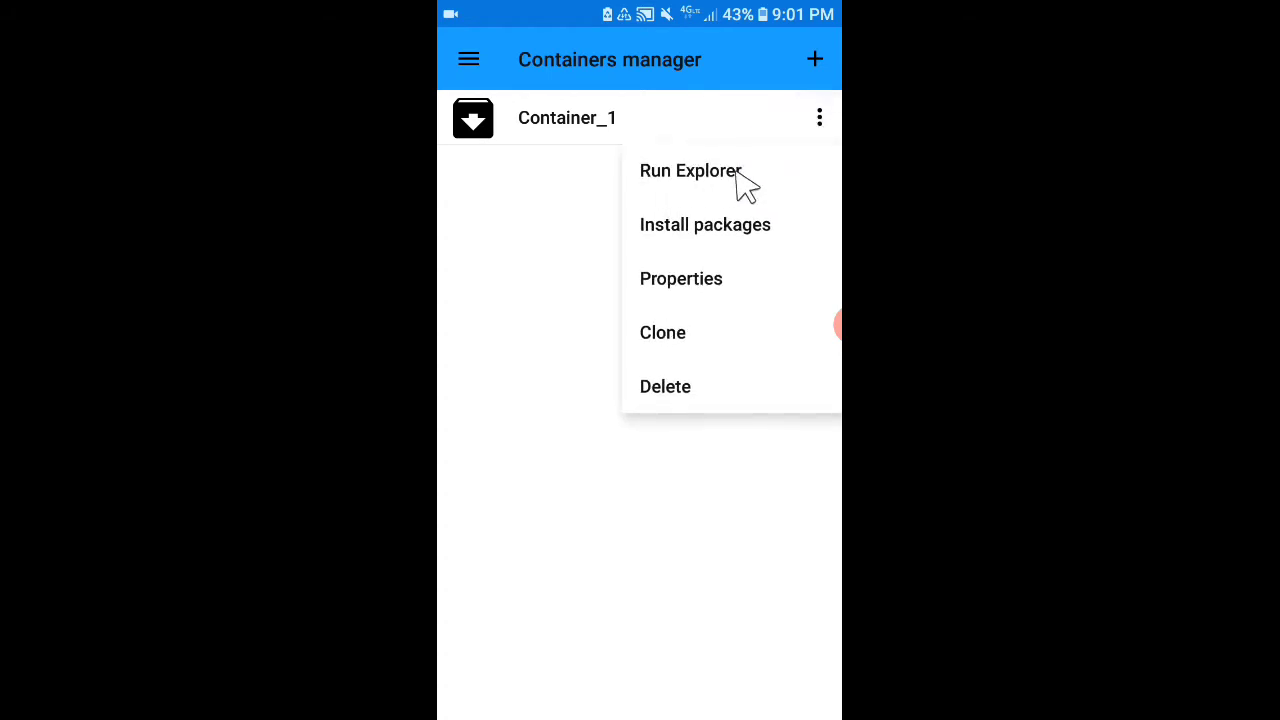
{"action": "left_click", "coordinate": [745, 185]}
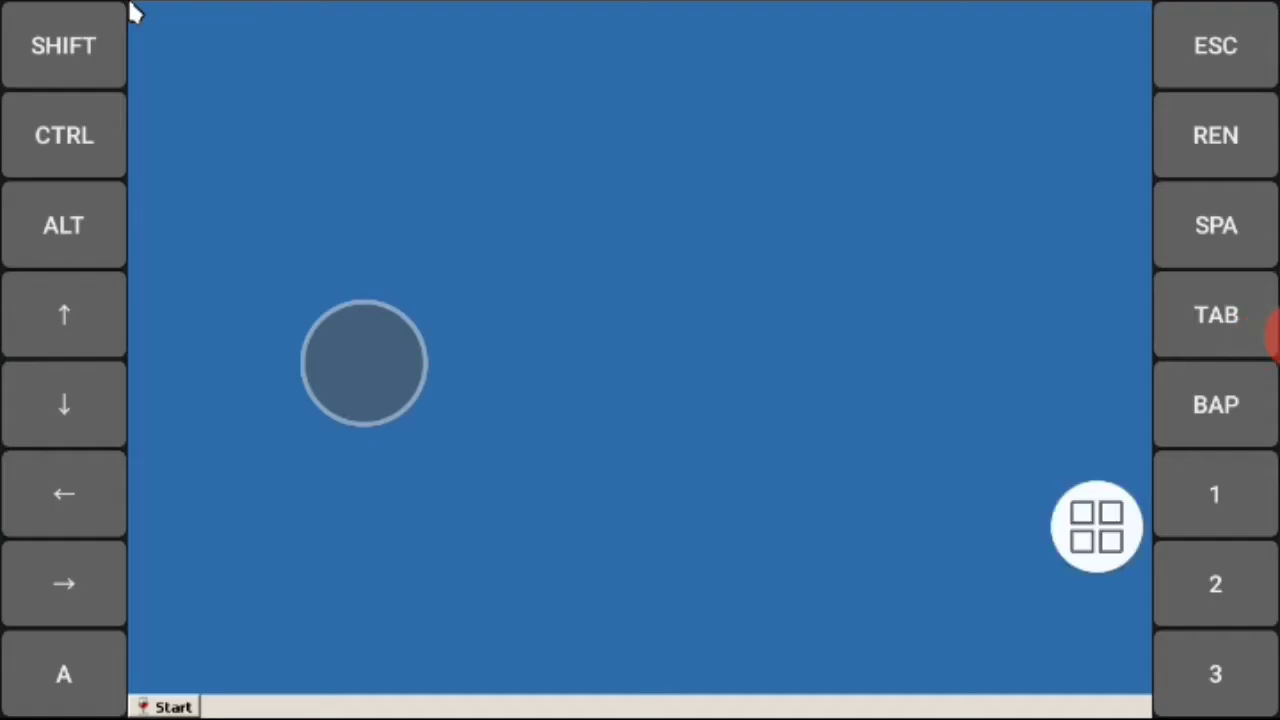
- Hide the emulator's side key panels and move the floating overlay button aside
{"action": "left_click", "coordinate": [1097, 527]}
{"action": "left_click", "coordinate": [1150, 290]}
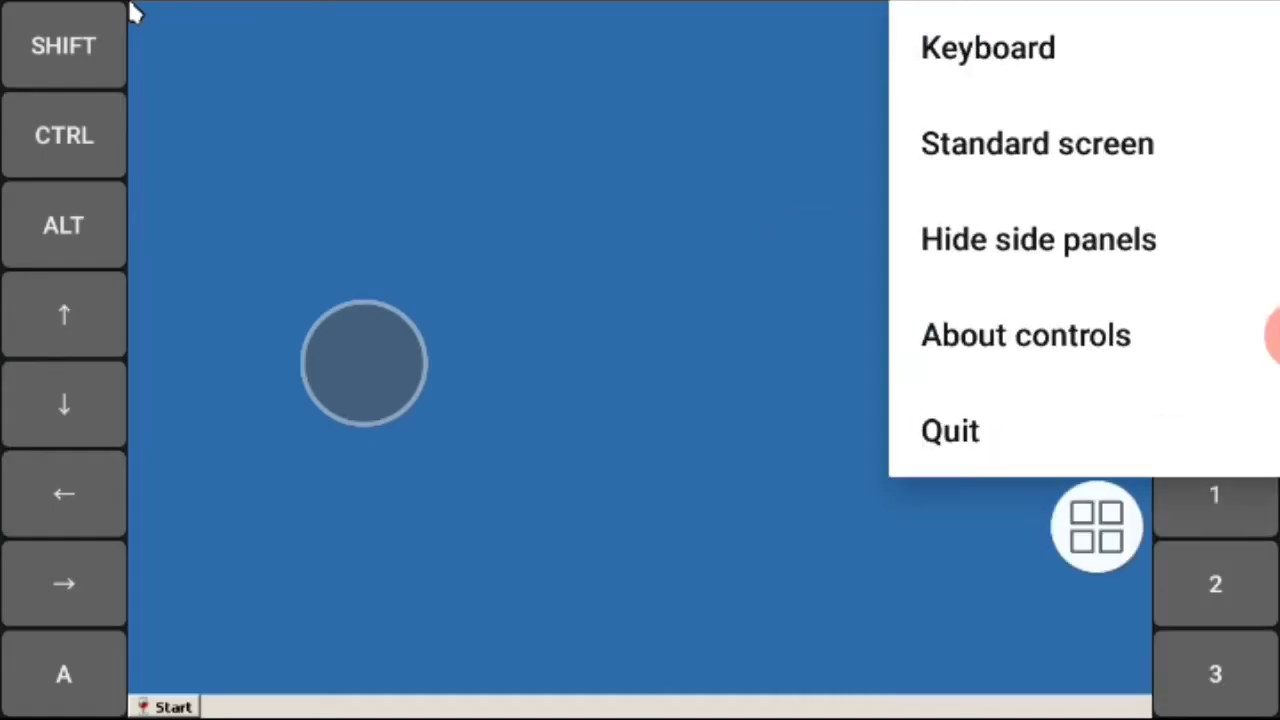
{"action": "left_click", "coordinate": [1037, 143]}
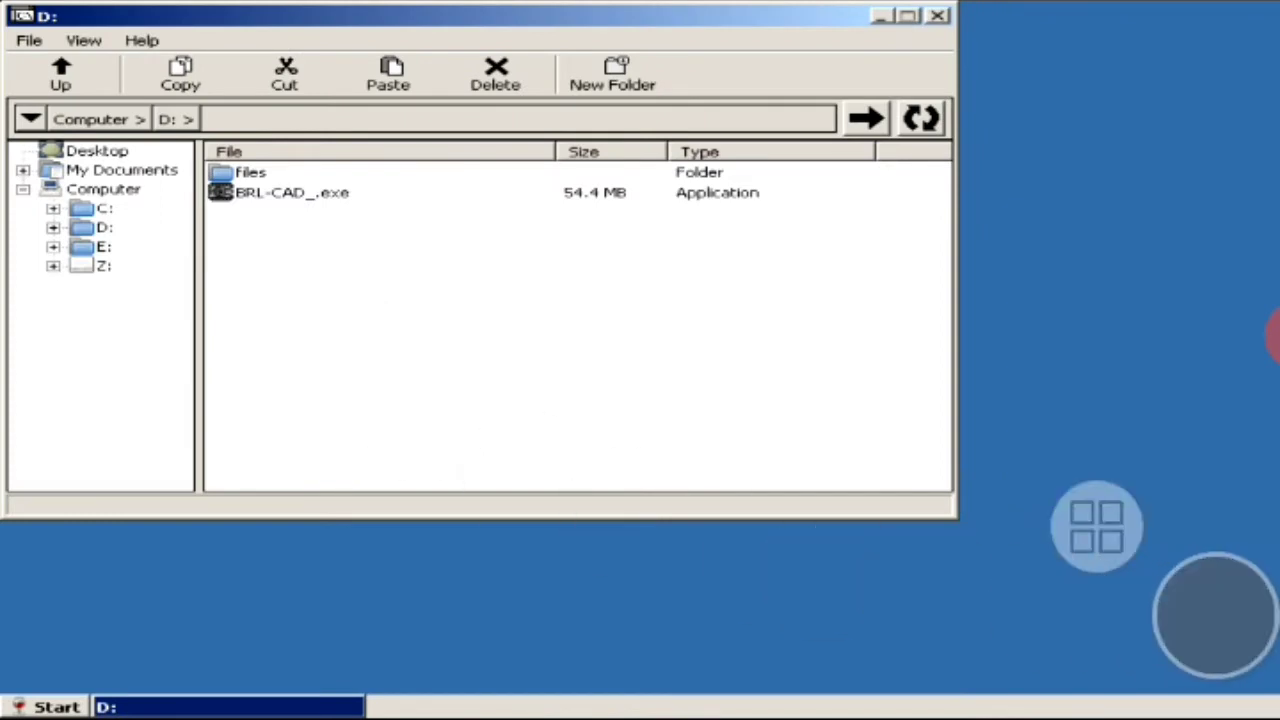
{"action": "left_click_drag", "start_coordinate": [1097, 527], "coordinate": [1230, 77]}
- Open BRL-CAD_.exe from the D: drive window to start the installer
{"action": "left_click_drag", "start_coordinate": [1215, 615], "coordinate": [1215, 580]}
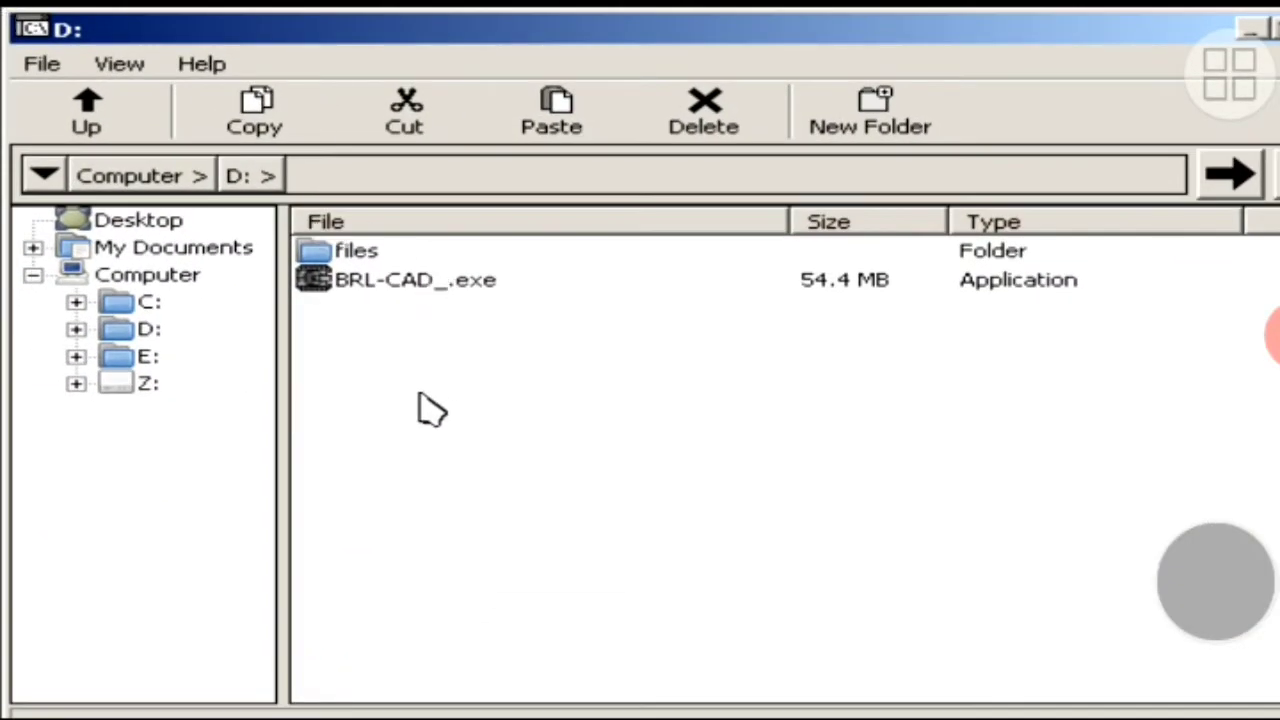
{"action": "right_click", "coordinate": [459, 285]}
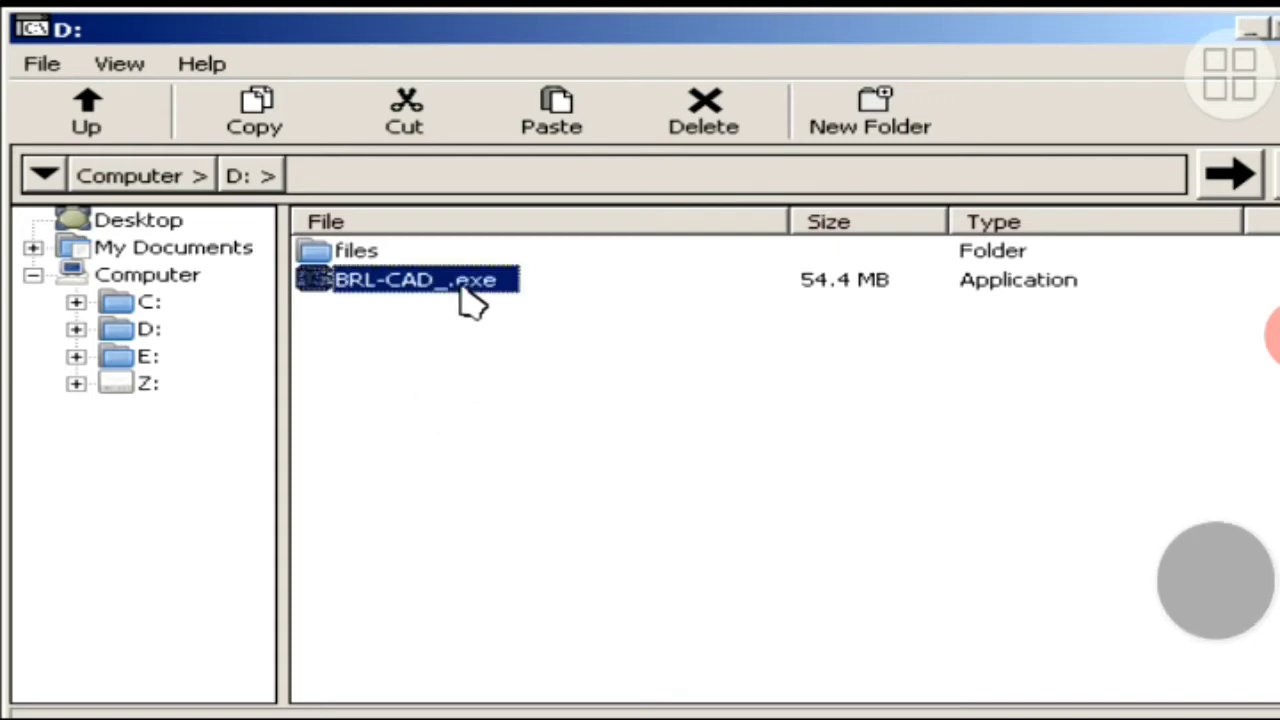
{"action": "left_click", "coordinate": [571, 310]}
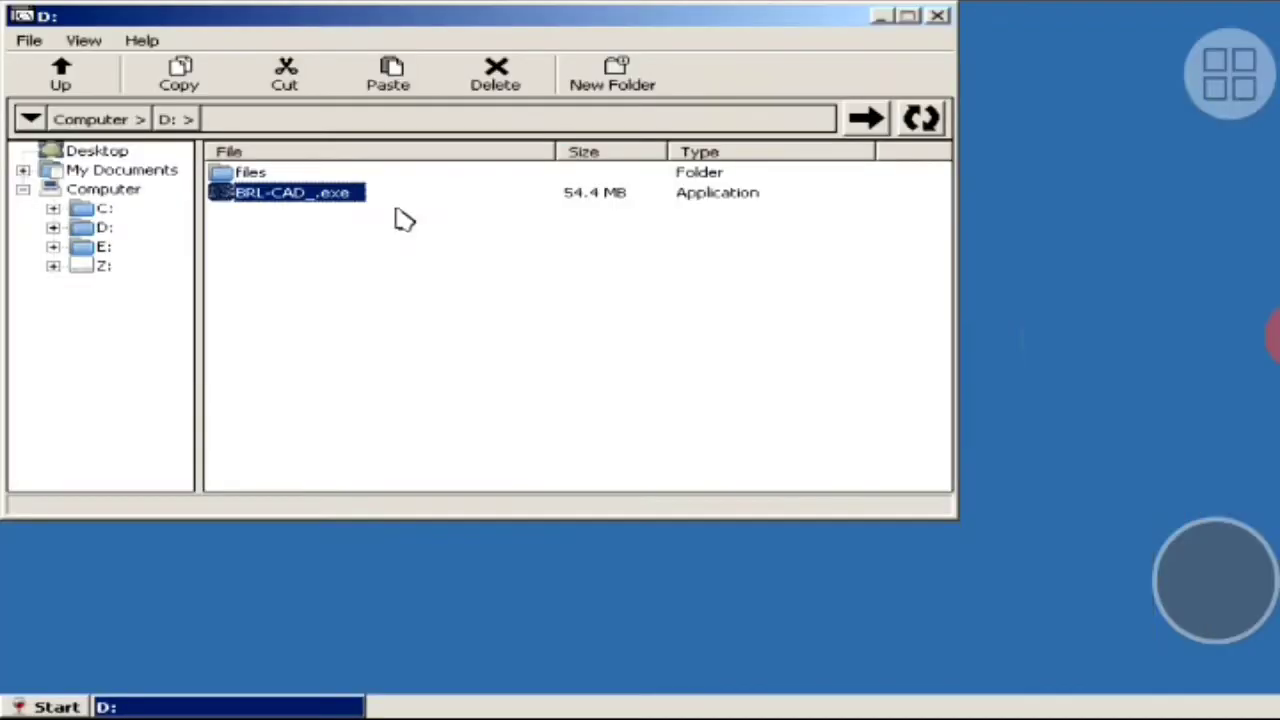
- Minimize the D: window and accept the BRL-CAD license agreement
{"action": "left_click", "coordinate": [882, 16]}
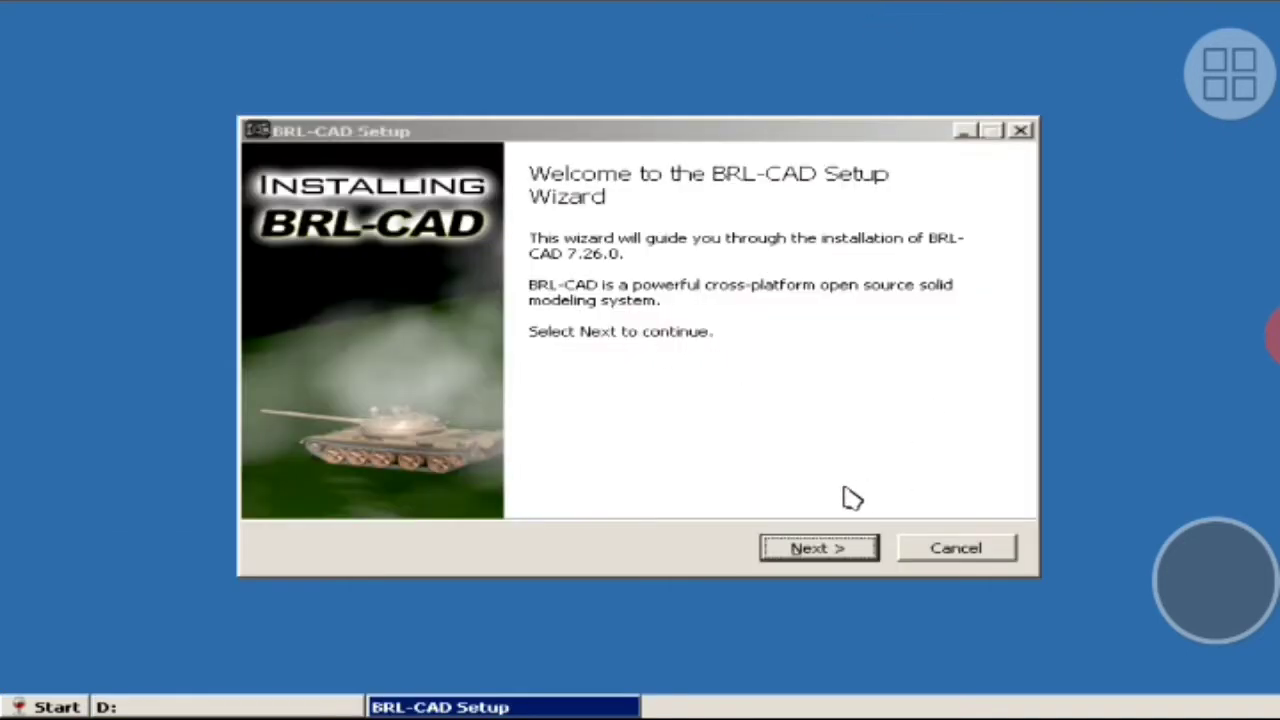
{"action": "left_click", "coordinate": [847, 555]}
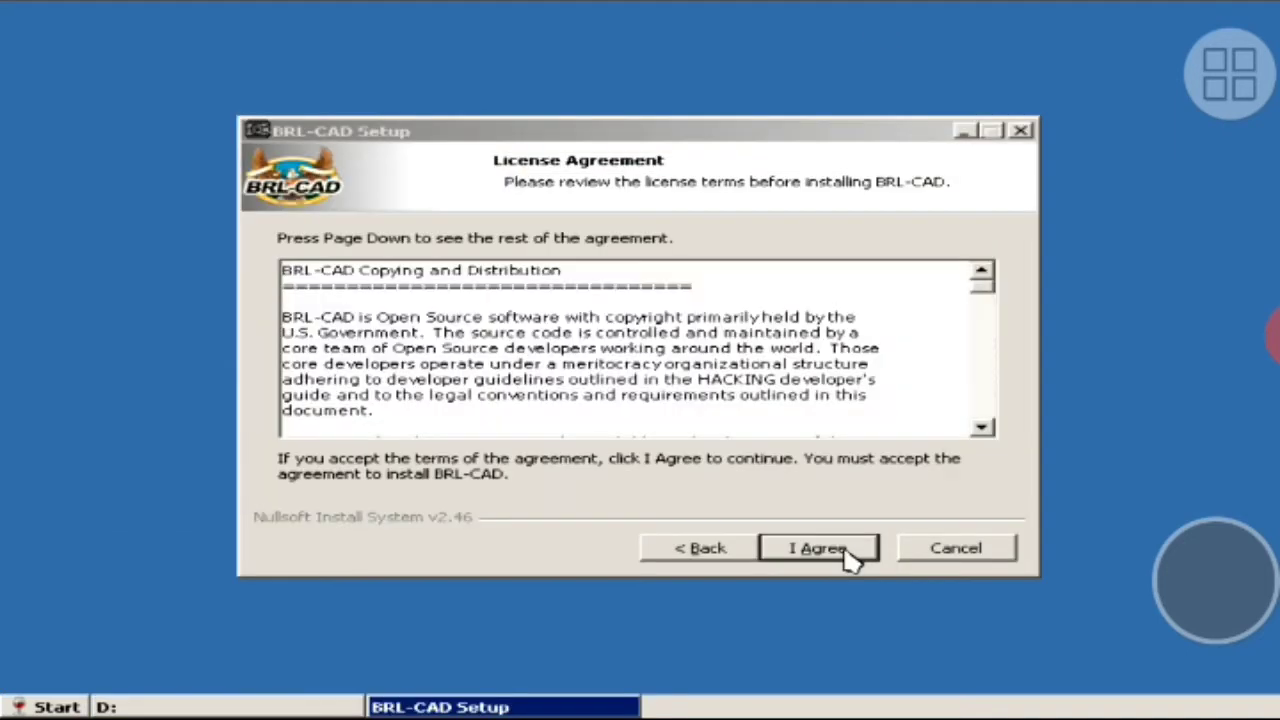
{"action": "left_click", "coordinate": [847, 552]}
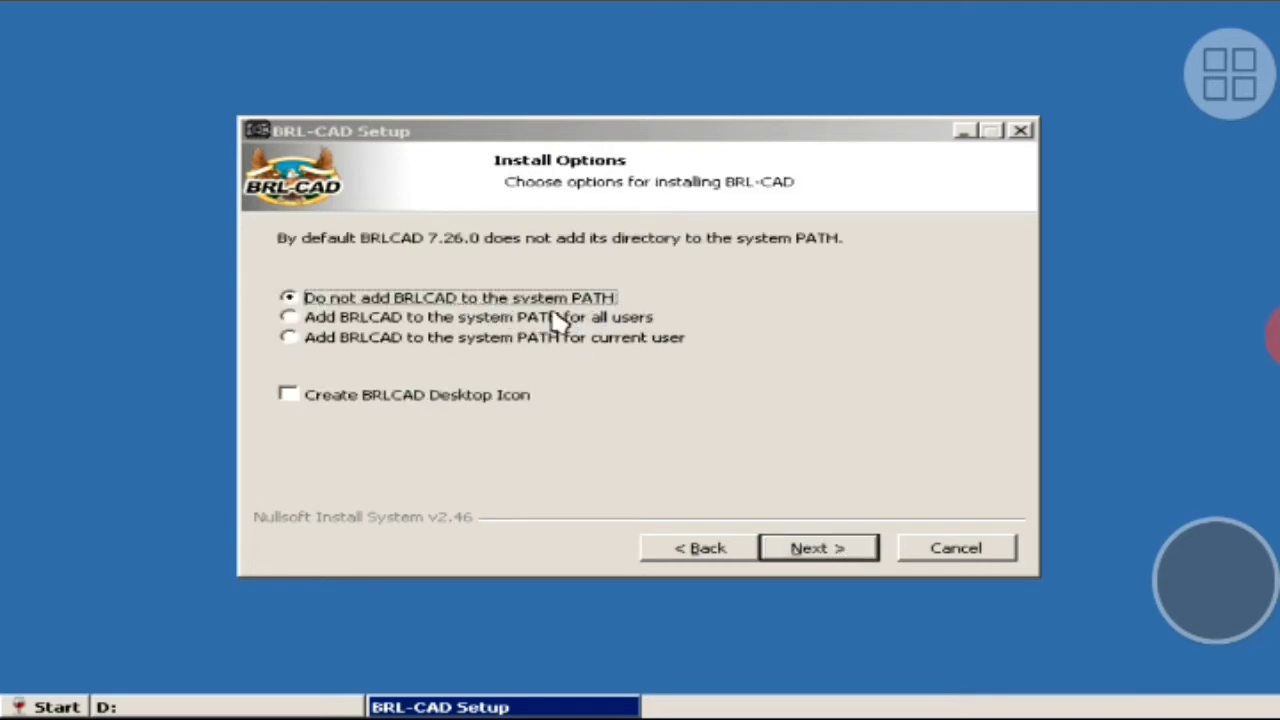
- Add BRL-CAD to the system PATH for all users with a desktop icon, and install to the default folder
{"action": "left_click", "coordinate": [336, 320]}
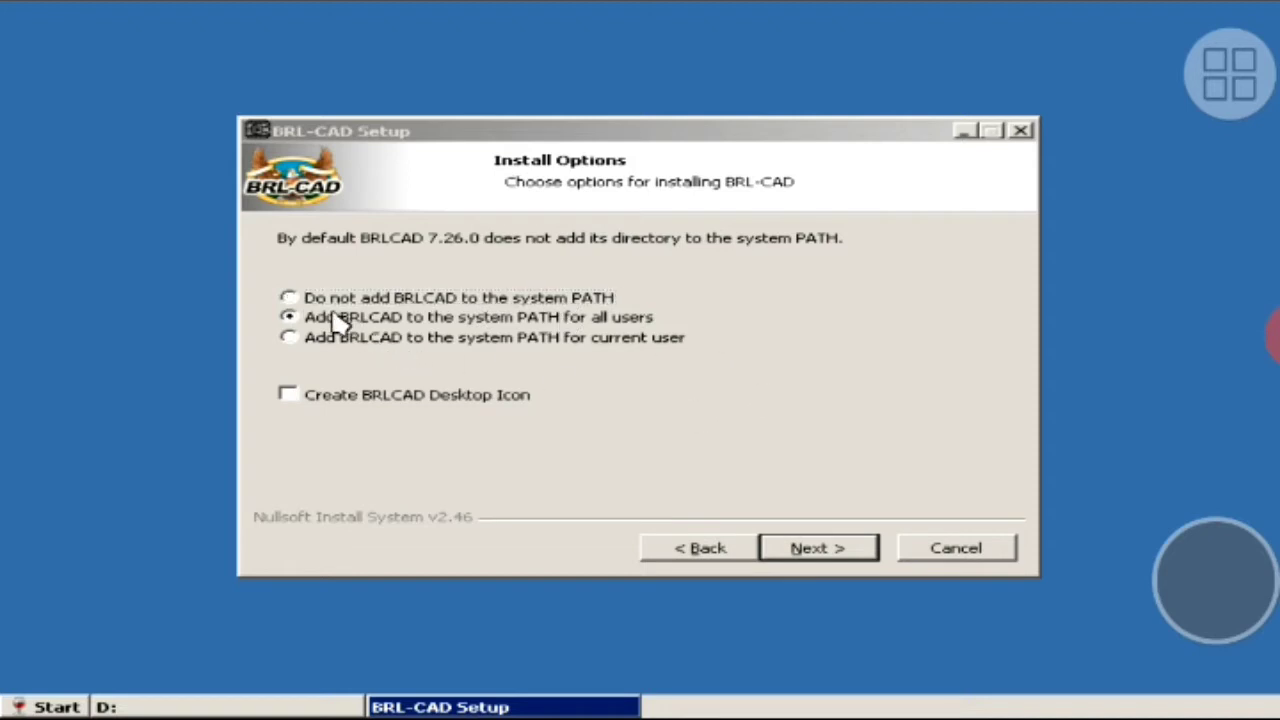
{"action": "left_click", "coordinate": [415, 397]}
{"action": "left_click", "coordinate": [814, 550]}
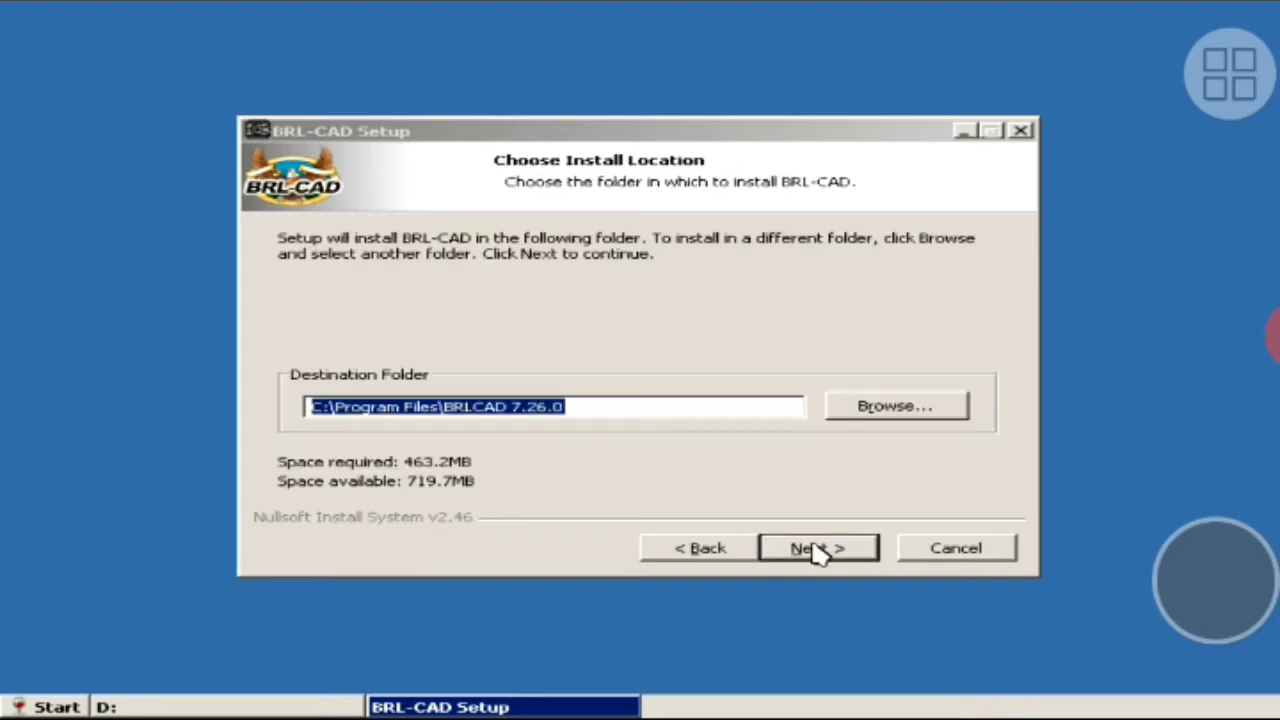
{"action": "left_click", "coordinate": [814, 550]}
{"action": "left_click", "coordinate": [814, 550]}
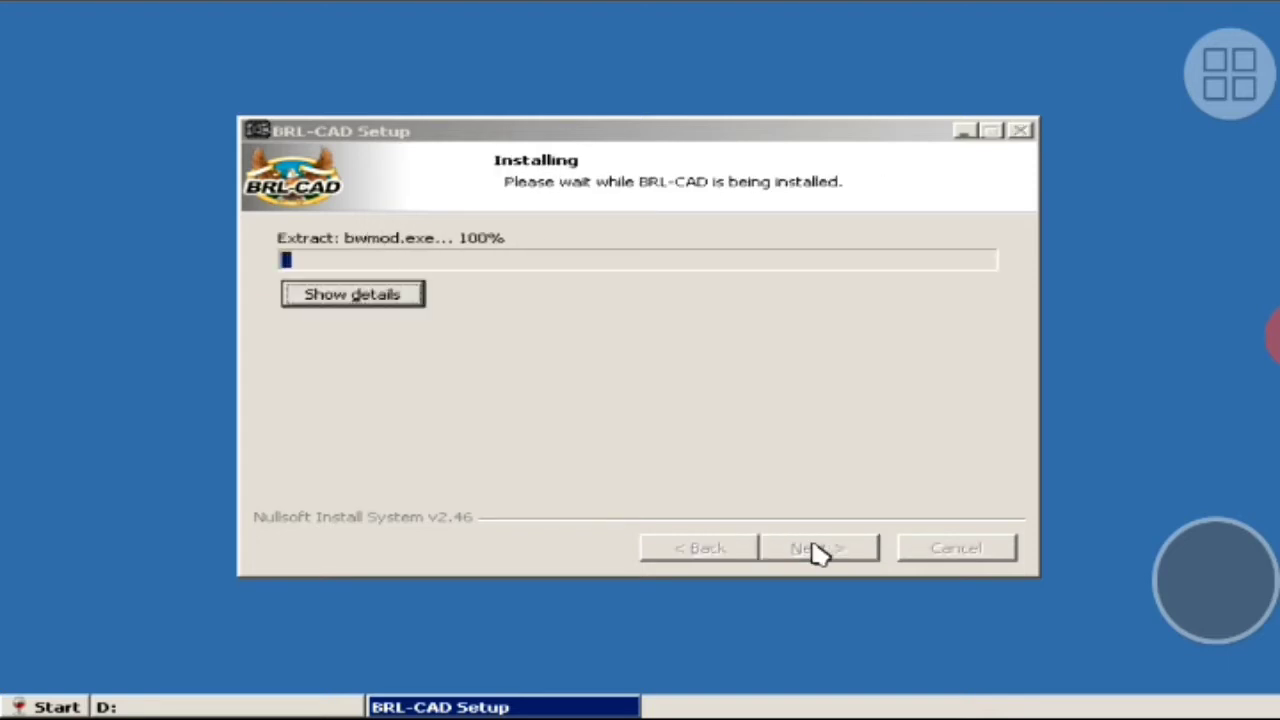
- Show the installation details and wait until BRL-CAD finishes installing
{"action": "left_click", "coordinate": [360, 299]}
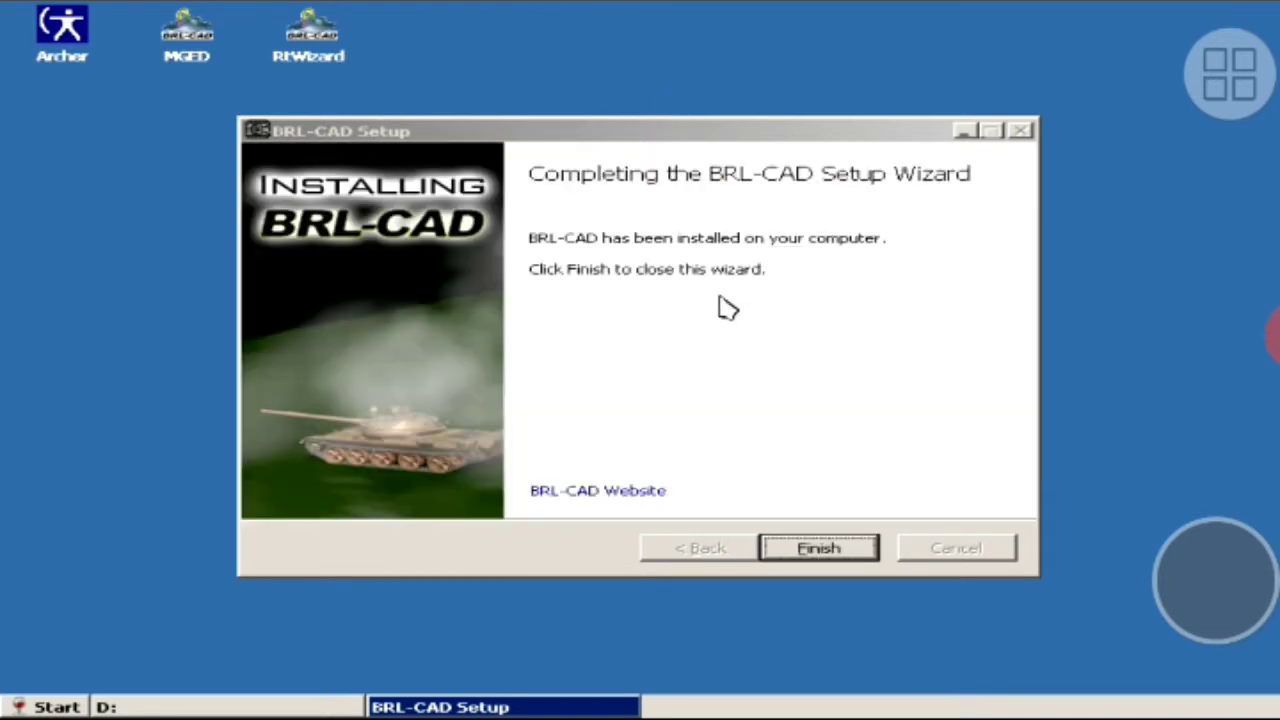
- Finish setup, launch and cancel RtWizard from Start > Programs > BRL-CAD, then reopen that menu
{"action": "left_click", "coordinate": [800, 547]}
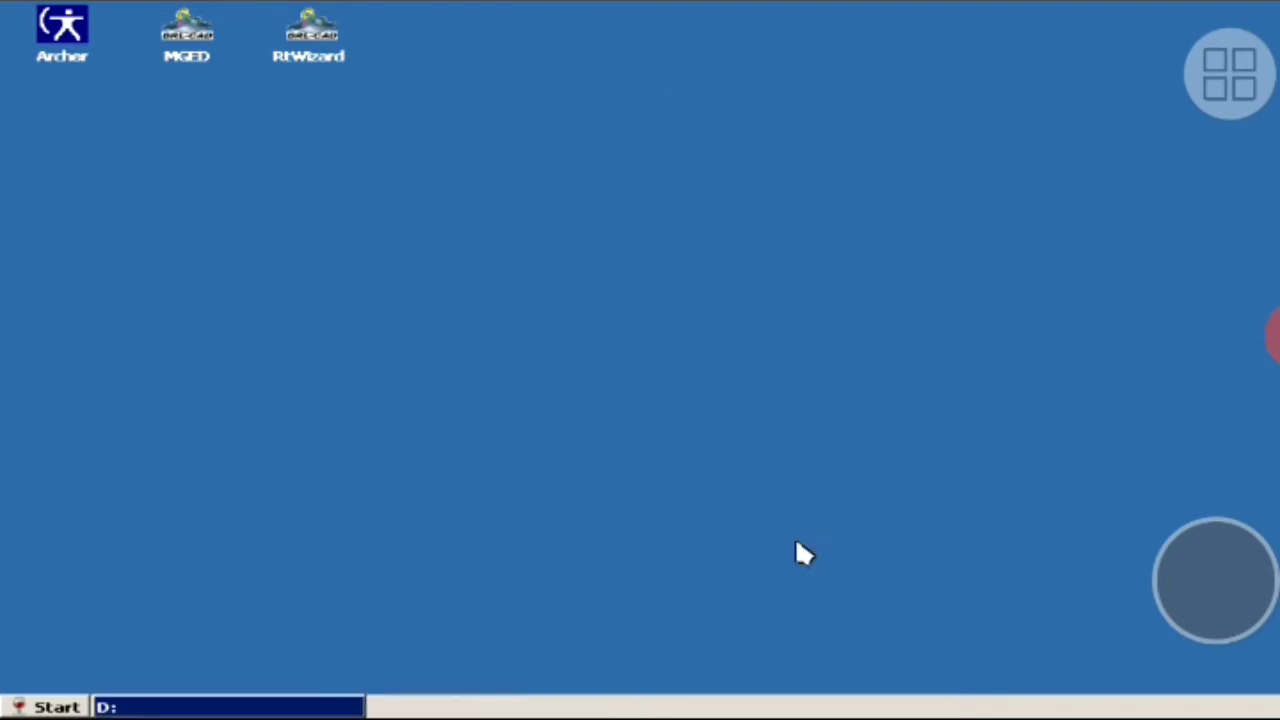
{"action": "left_click", "coordinate": [78, 707]}
{"action": "mouse_move", "coordinate": [231, 629]}
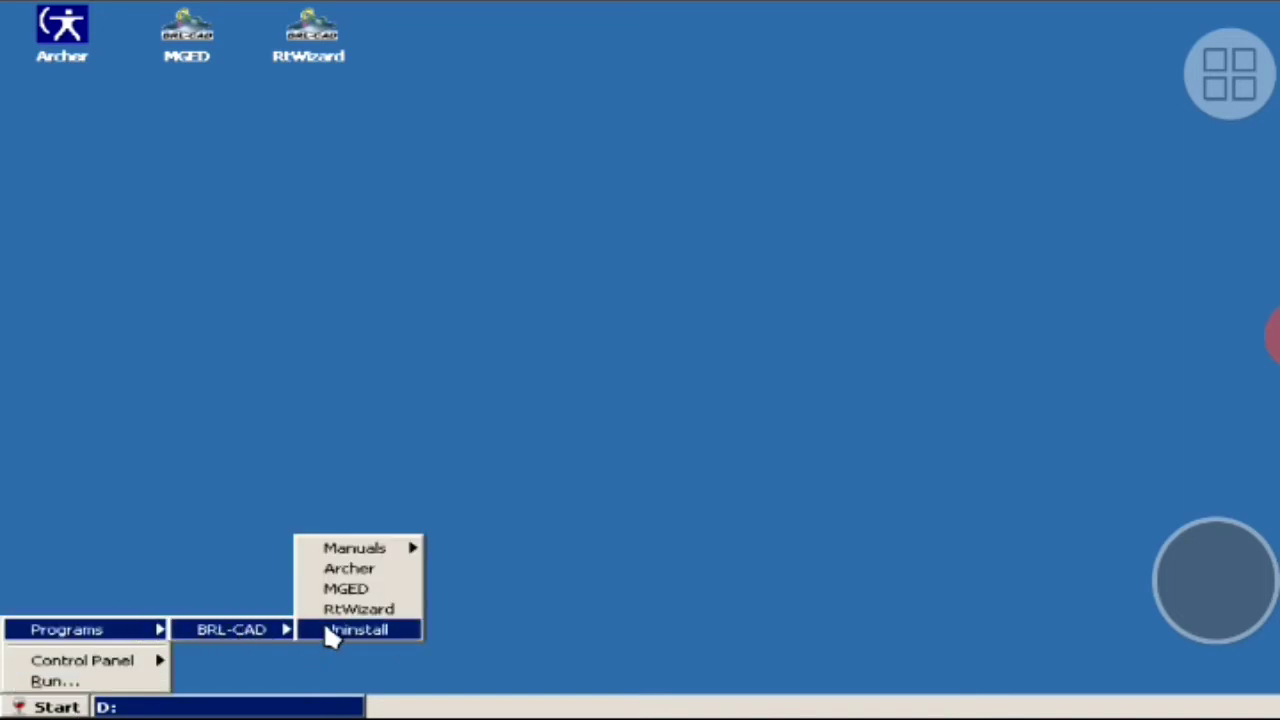
{"action": "left_click", "coordinate": [397, 606]}
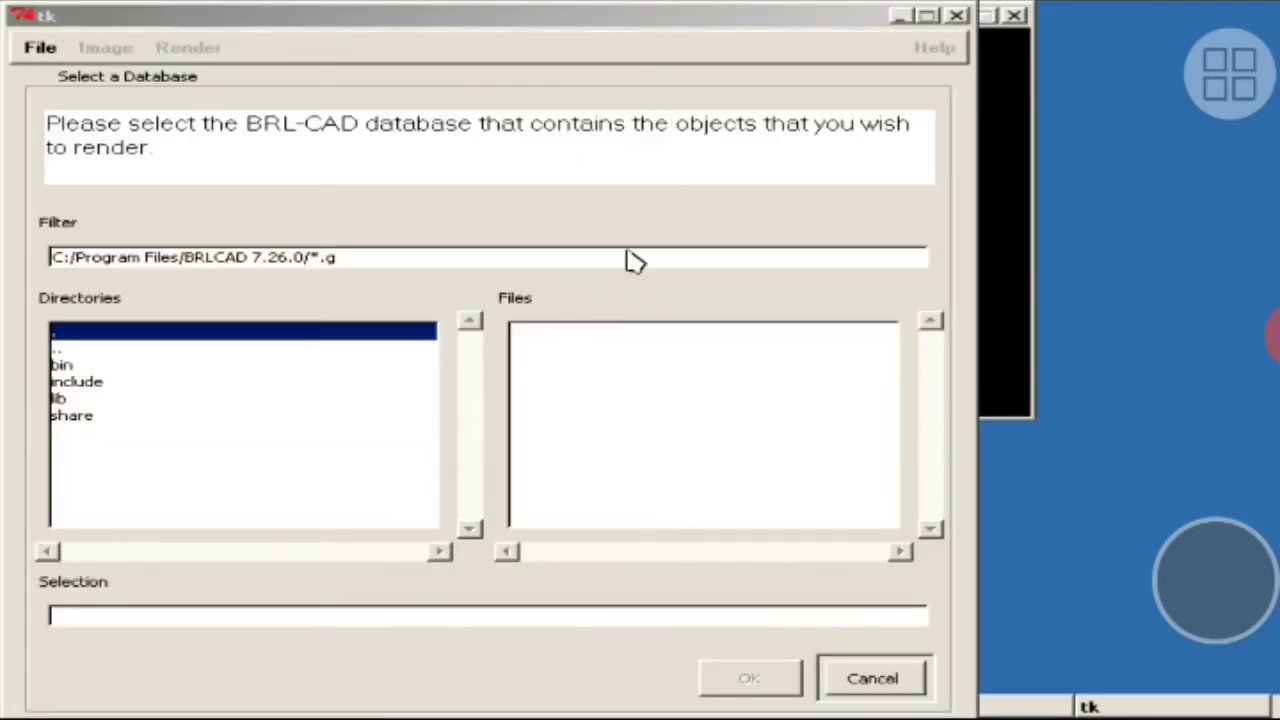
{"action": "left_click", "coordinate": [893, 683]}
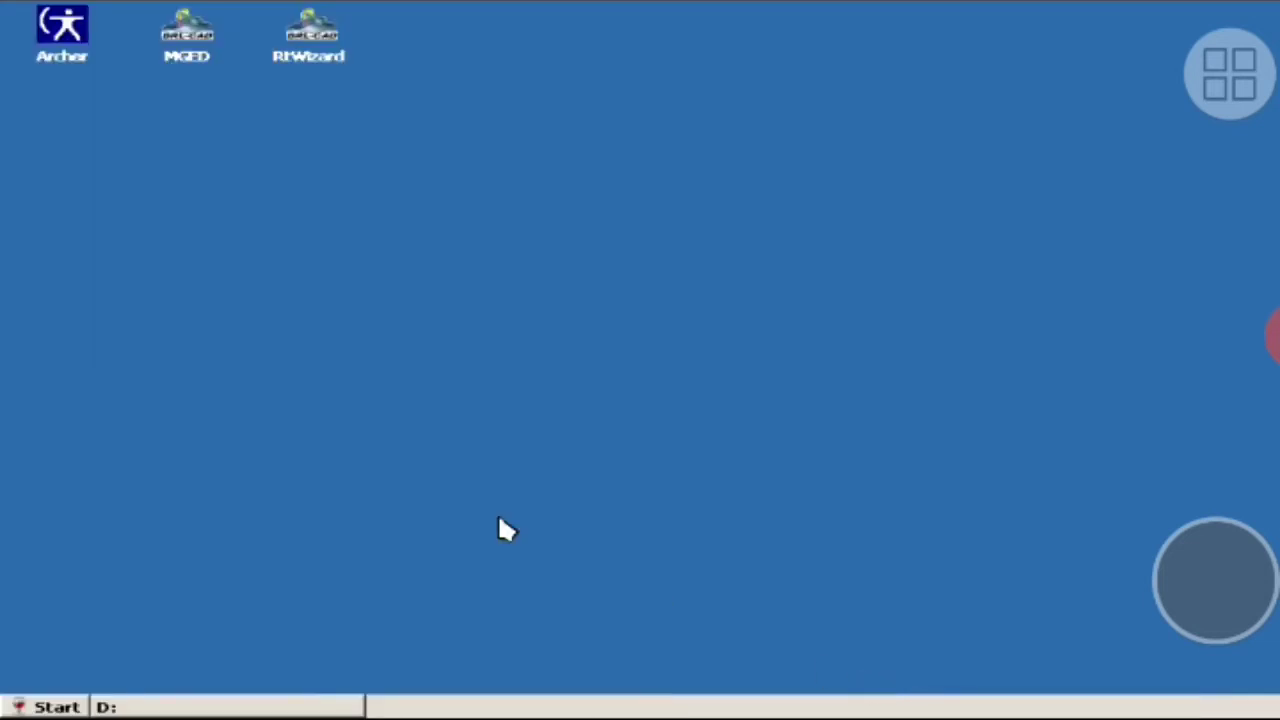
{"action": "left_click", "coordinate": [60, 707]}
{"action": "mouse_move", "coordinate": [66, 629]}
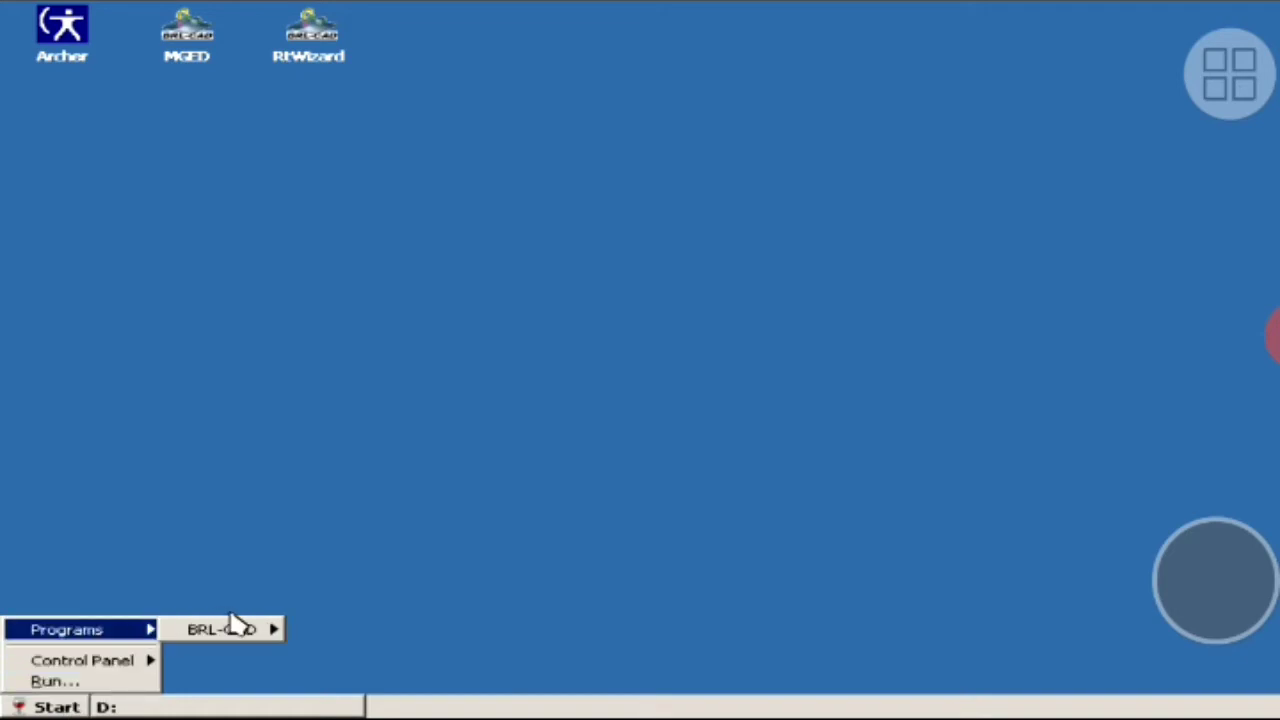
- Launch Archer from the BRL-CAD programs menu into an empty millimetre database
{"action": "left_click", "coordinate": [360, 566]}
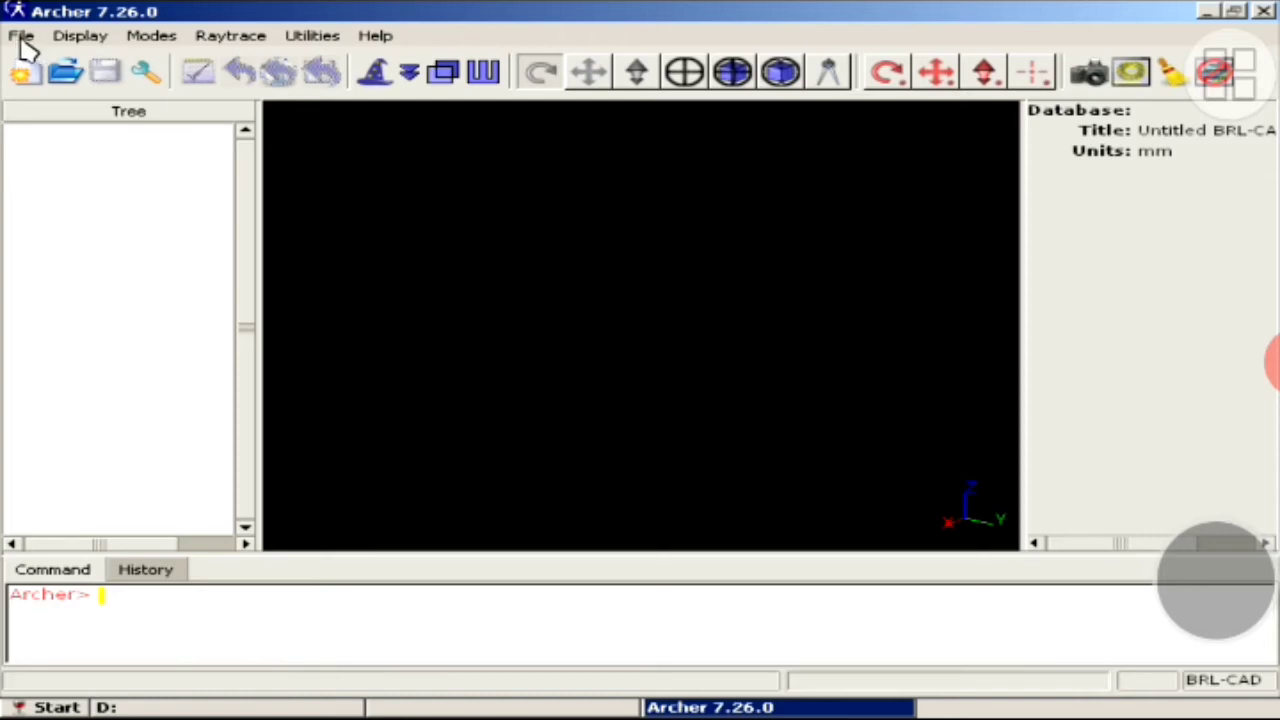
- Check the File export file types and cancel without exporting anything
{"action": "left_click", "coordinate": [20, 40]}
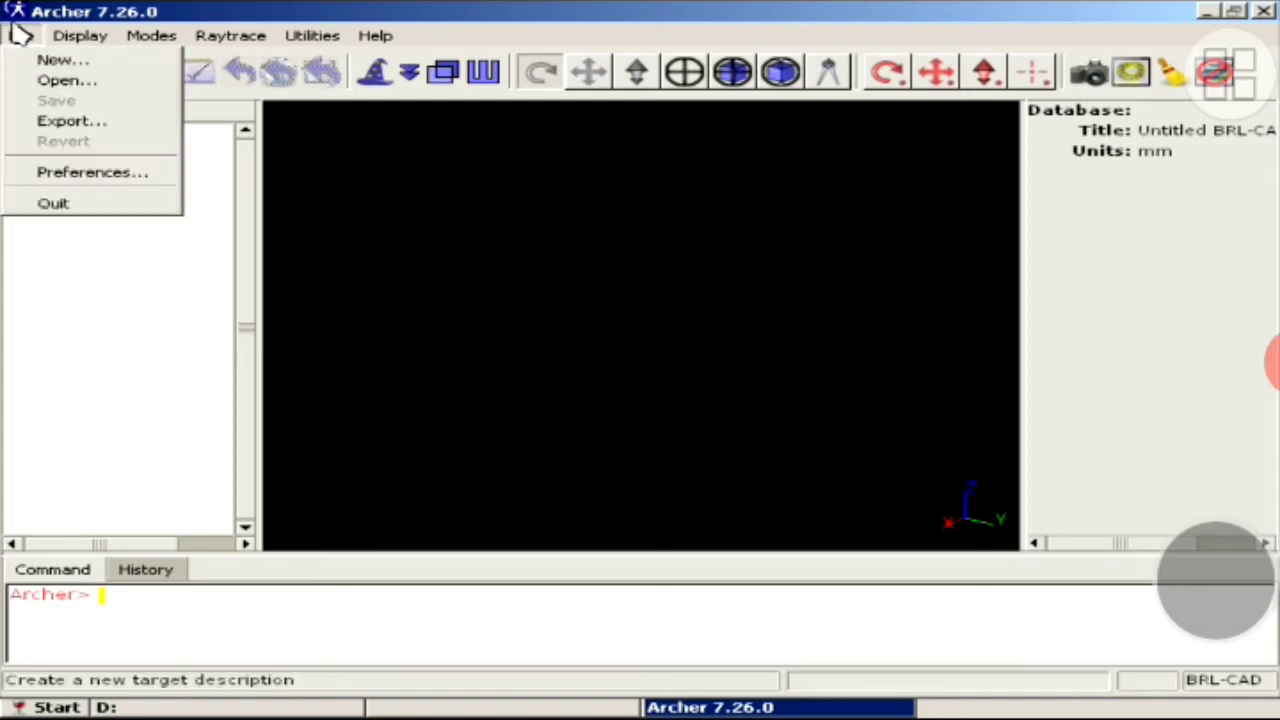
{"action": "left_click", "coordinate": [45, 128]}
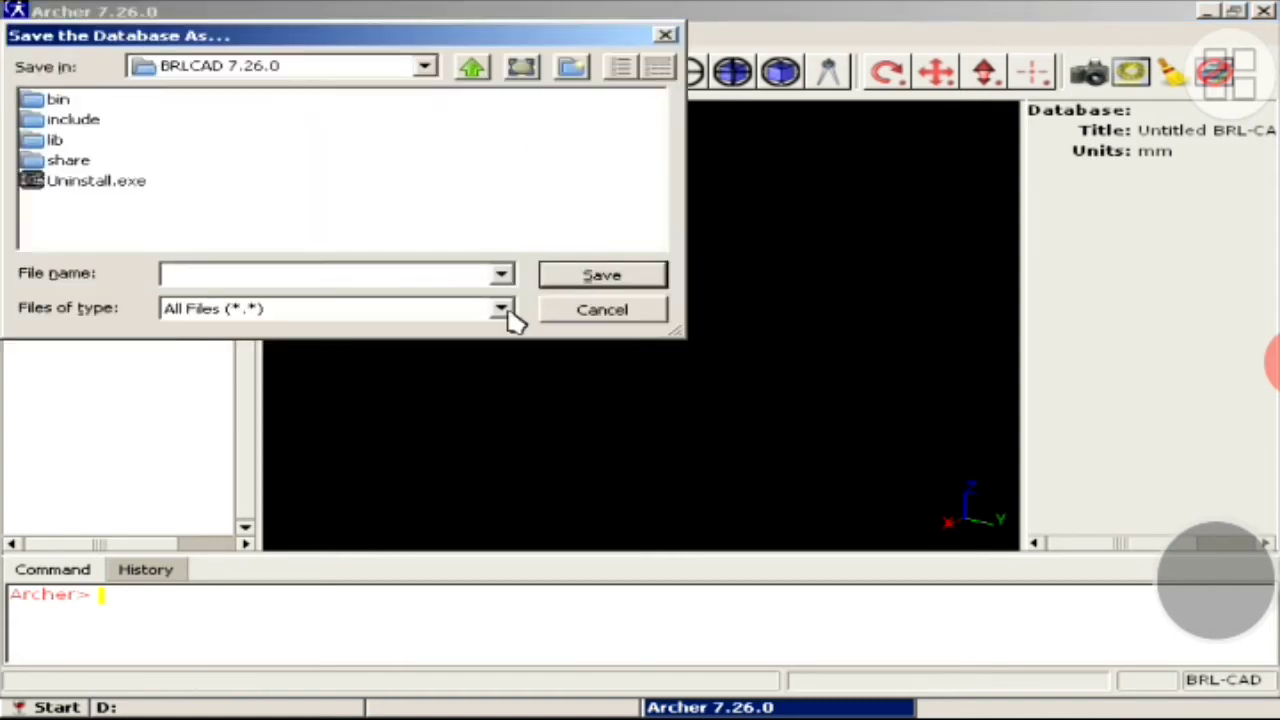
{"action": "left_click", "coordinate": [503, 311]}
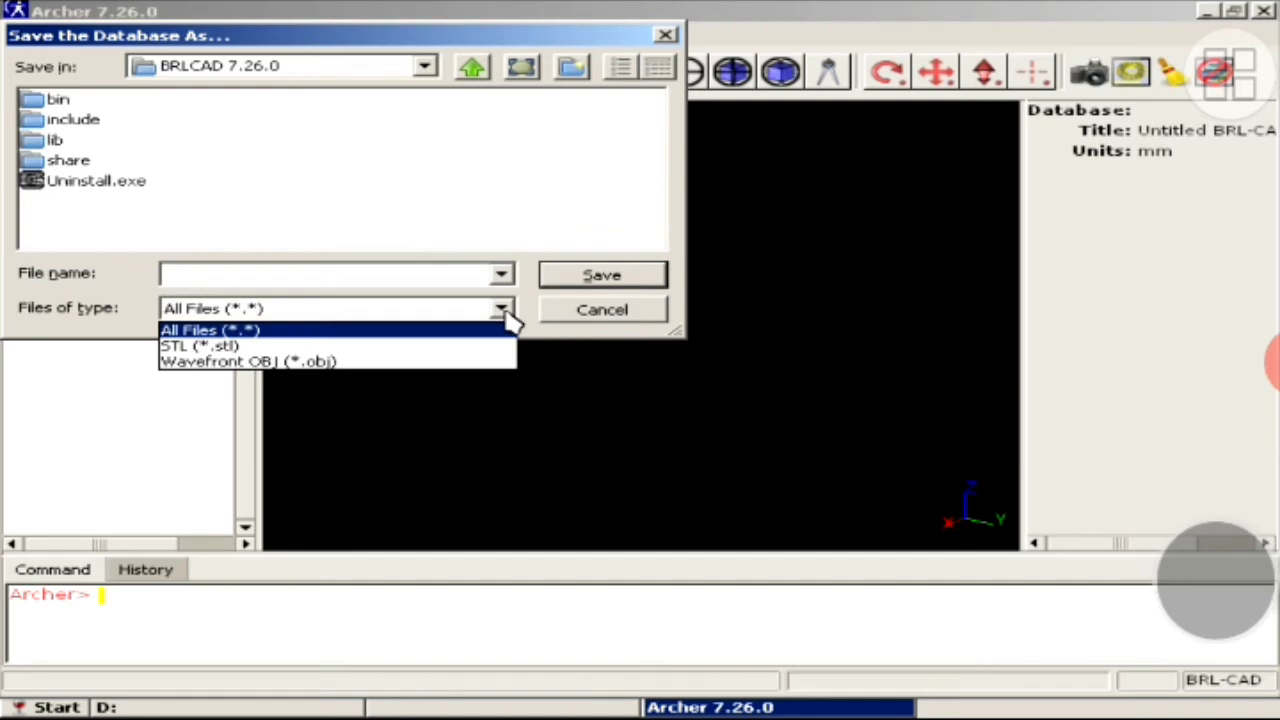
{"action": "left_click", "coordinate": [610, 314]}
{"action": "left_click", "coordinate": [610, 314]}
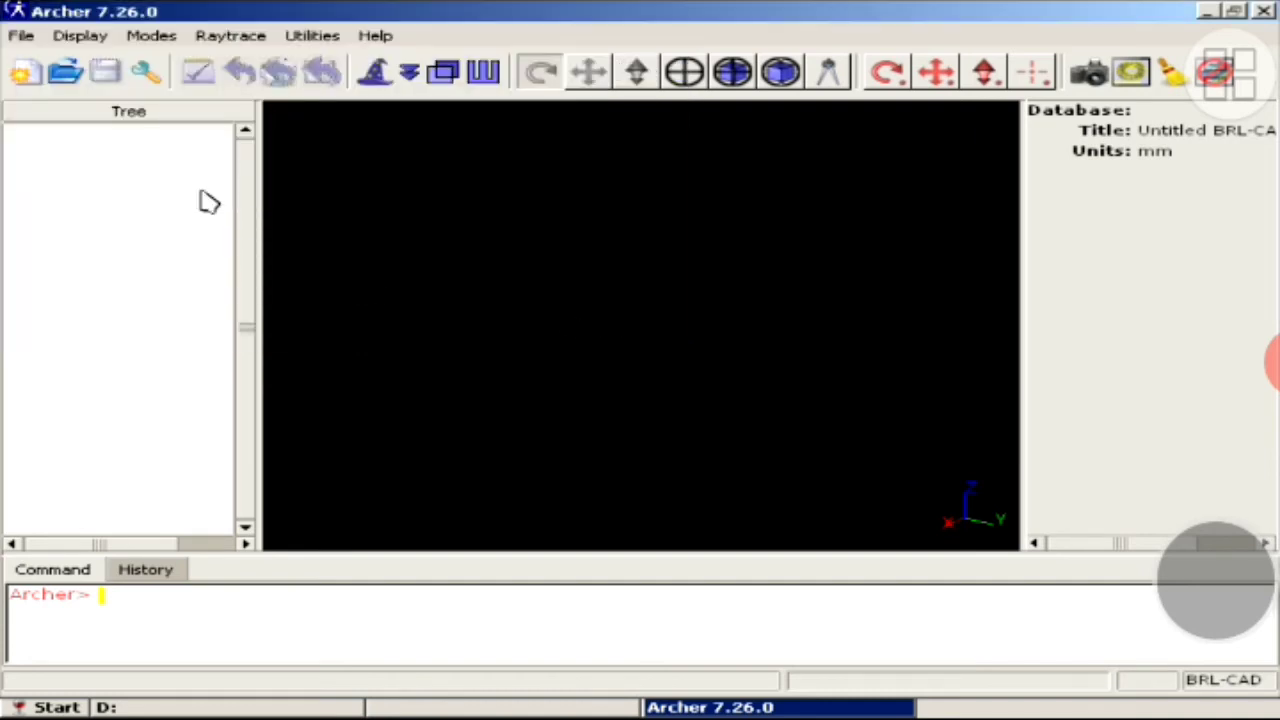
- Set the view background to White, then check Save as png file types and cancel
{"action": "left_click", "coordinate": [85, 36]}
{"action": "mouse_move", "coordinate": [148, 120]}
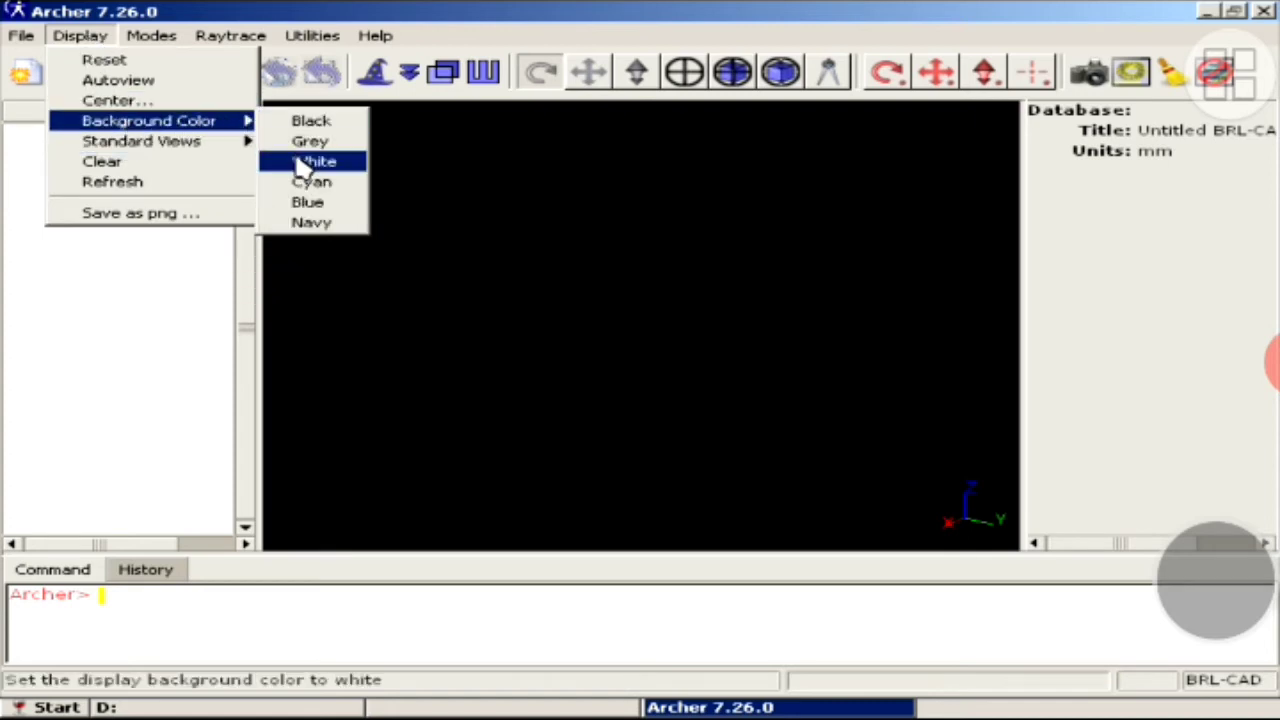
{"action": "left_click", "coordinate": [312, 162]}
{"action": "left_click", "coordinate": [85, 38]}
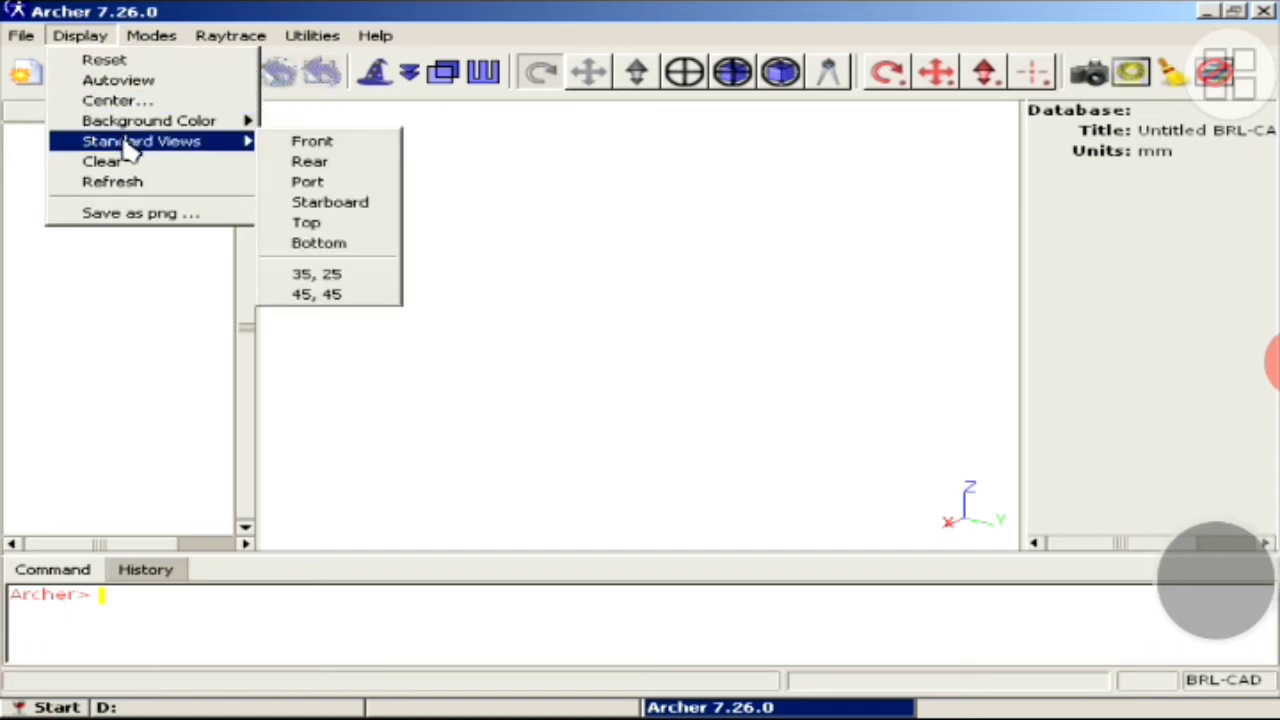
{"action": "left_click", "coordinate": [133, 215]}
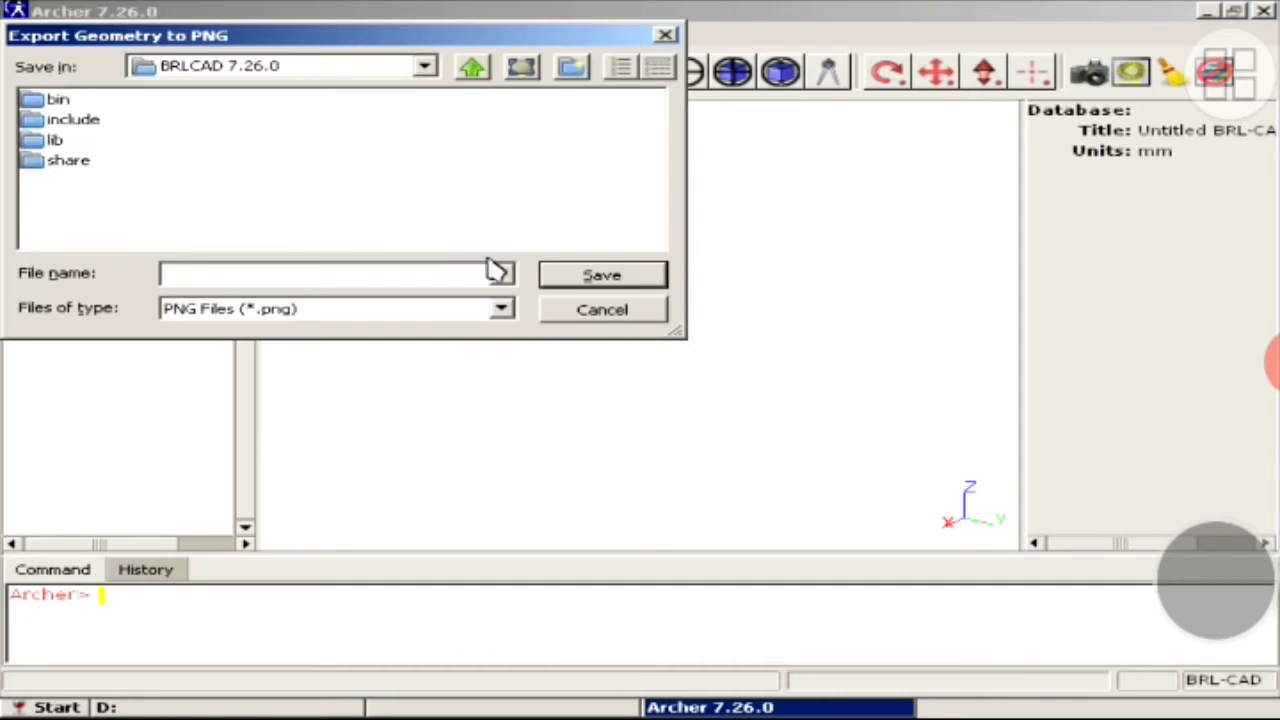
{"action": "left_click", "coordinate": [503, 314]}
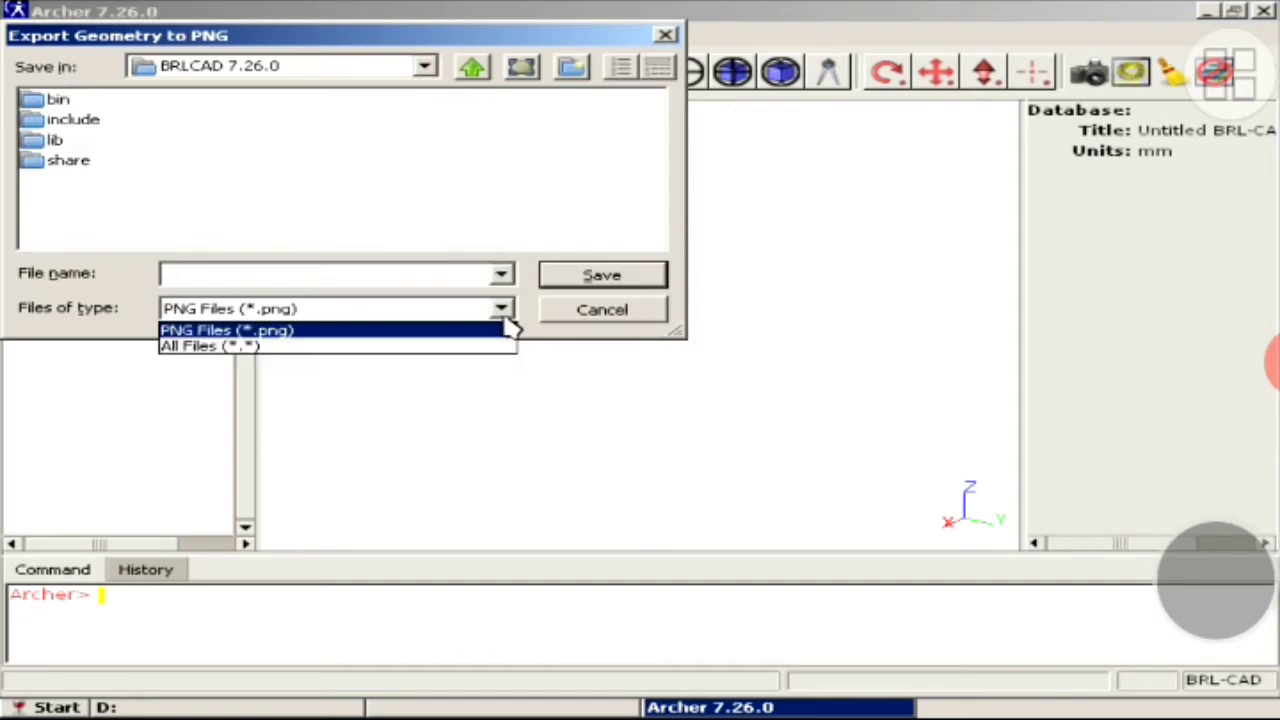
{"action": "left_click", "coordinate": [585, 326]}
{"action": "left_click", "coordinate": [582, 320]}
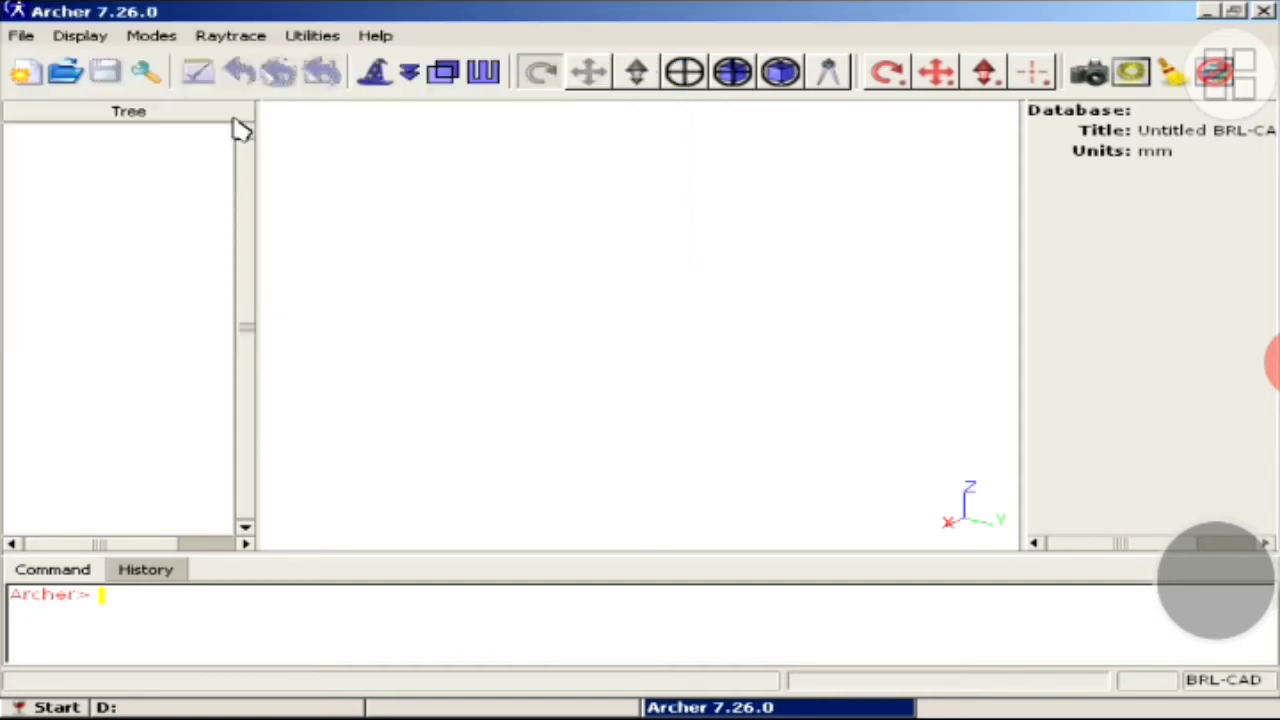
{"action": "left_click", "coordinate": [165, 40]}
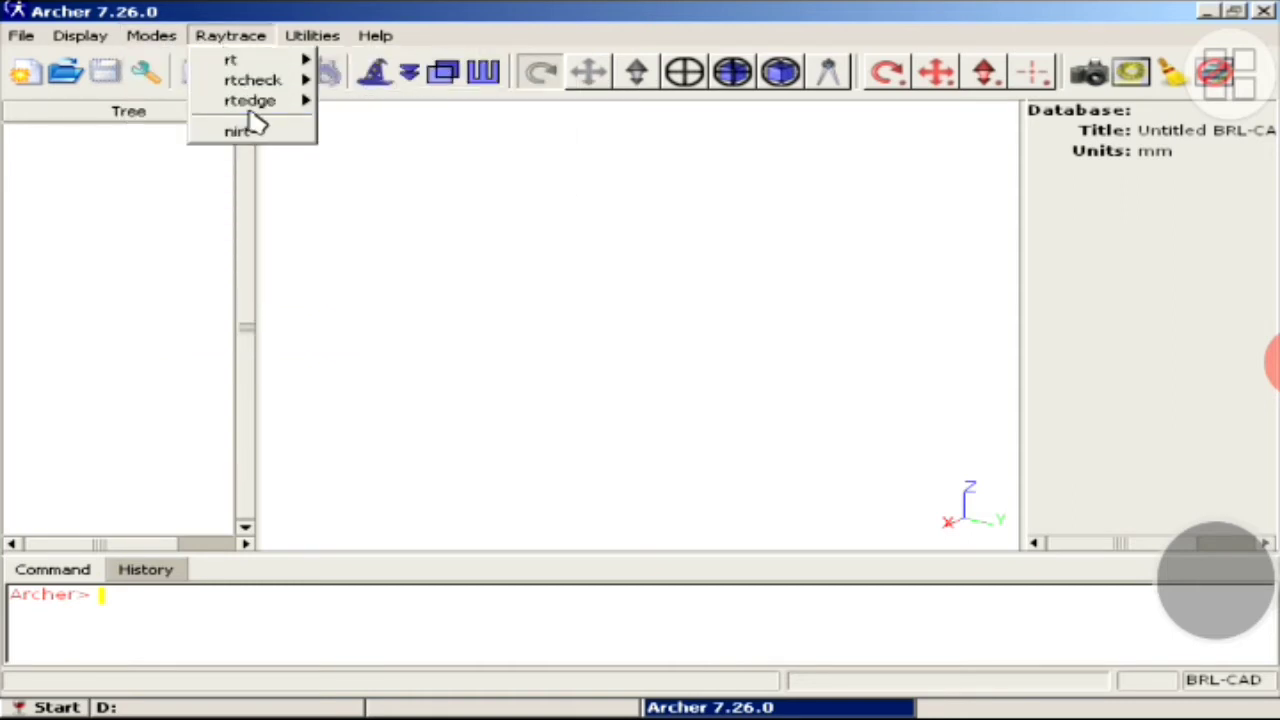
{"action": "mouse_move", "coordinate": [312, 35]}
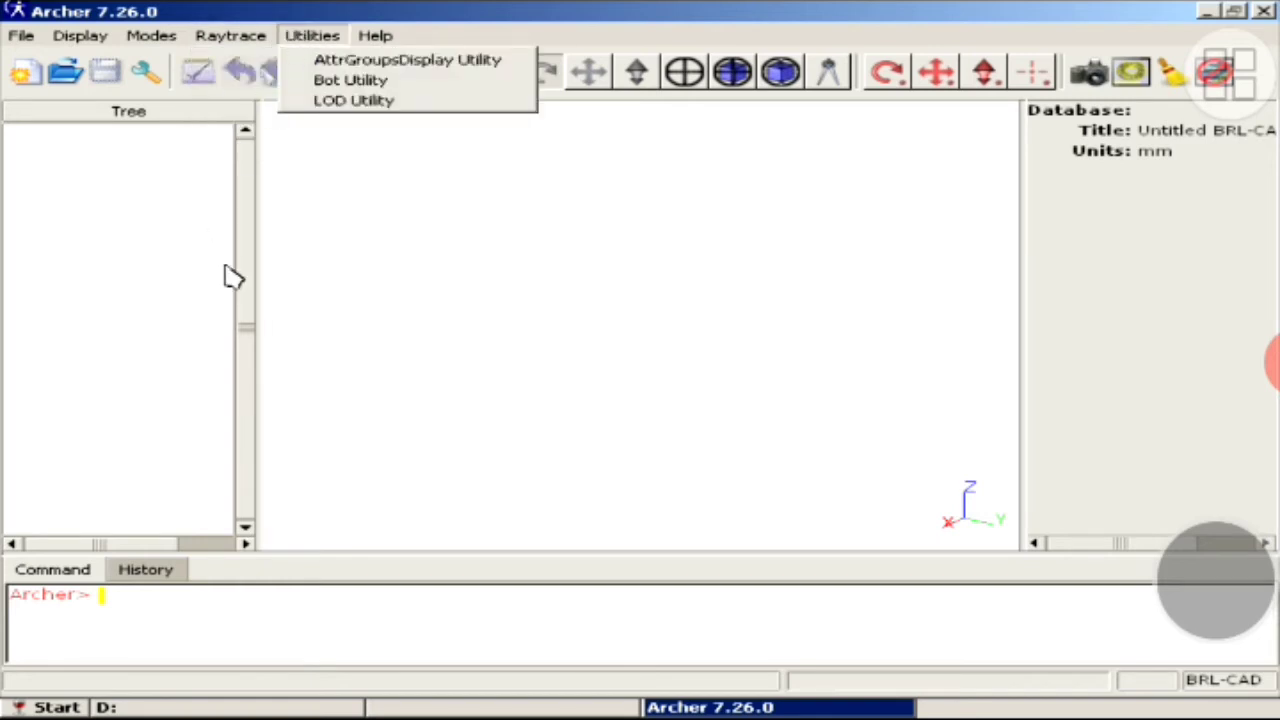
- Create an arb5 primitive (arb5.1) from the Arbs group of the other-primitives list
{"action": "left_click", "coordinate": [326, 250]}
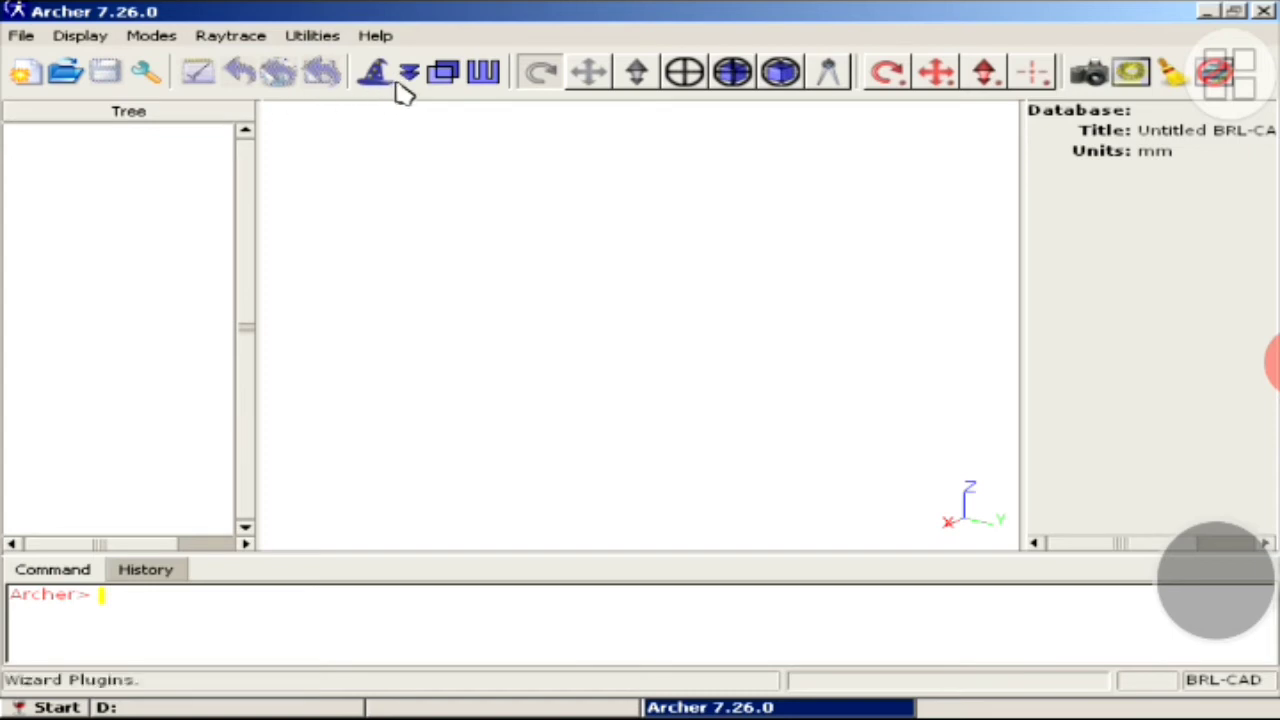
{"action": "left_click", "coordinate": [410, 72]}
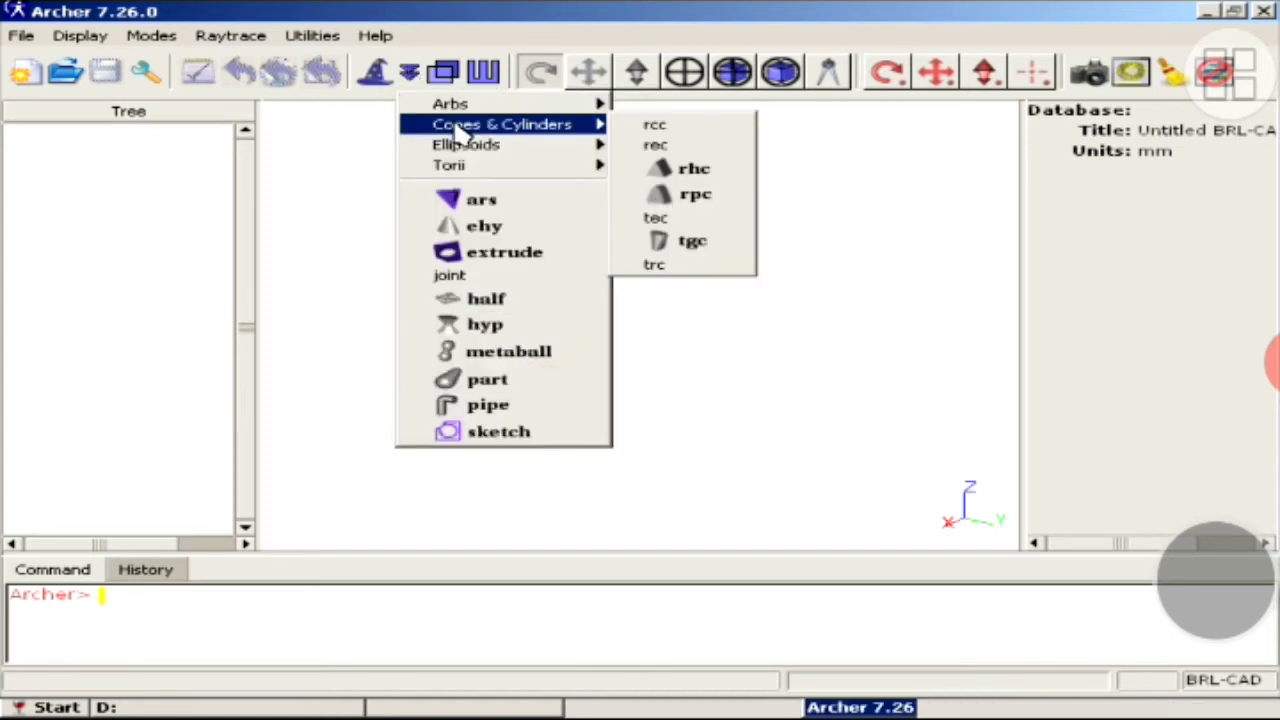
{"action": "mouse_move", "coordinate": [450, 165]}
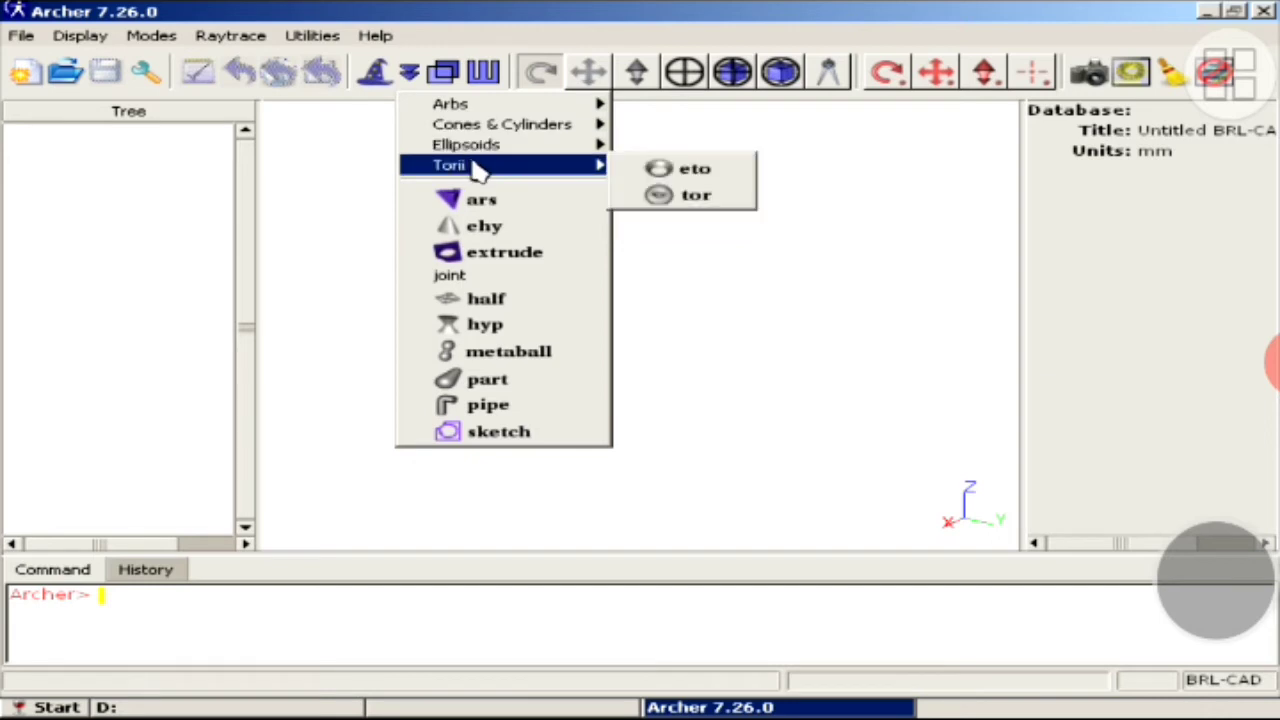
{"action": "left_click", "coordinate": [266, 217]}
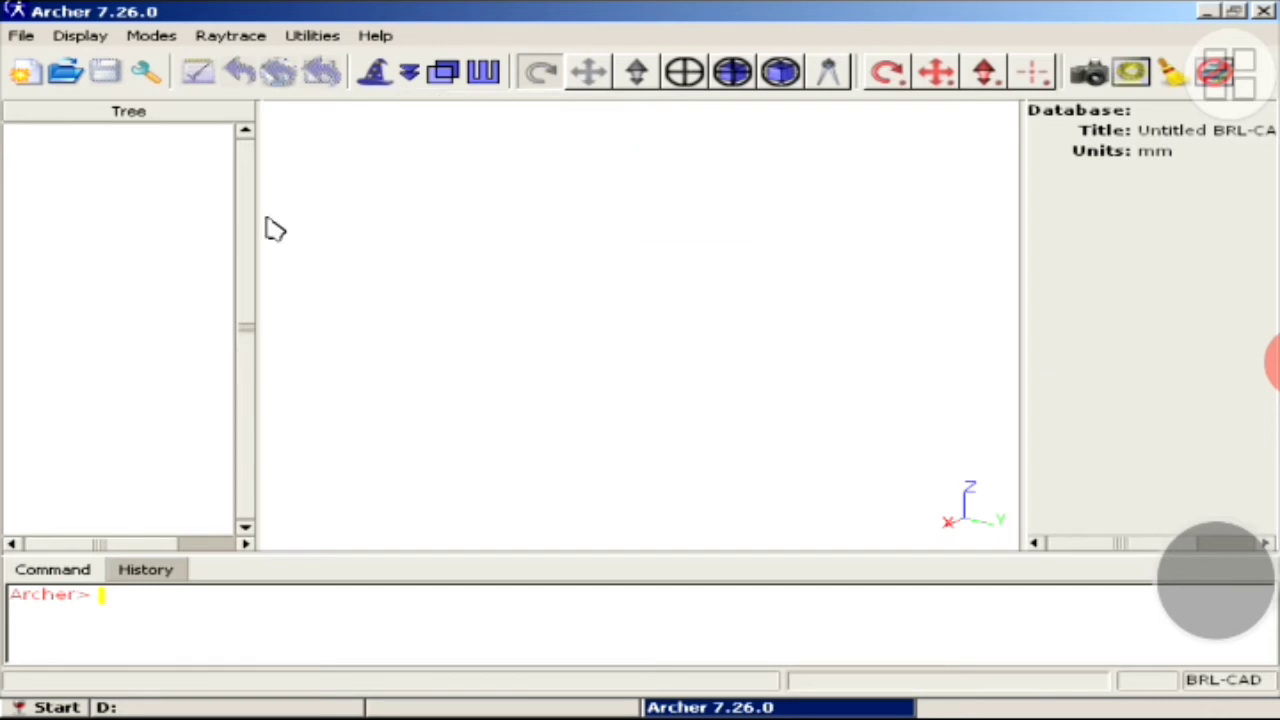
{"action": "left_click", "coordinate": [388, 80]}
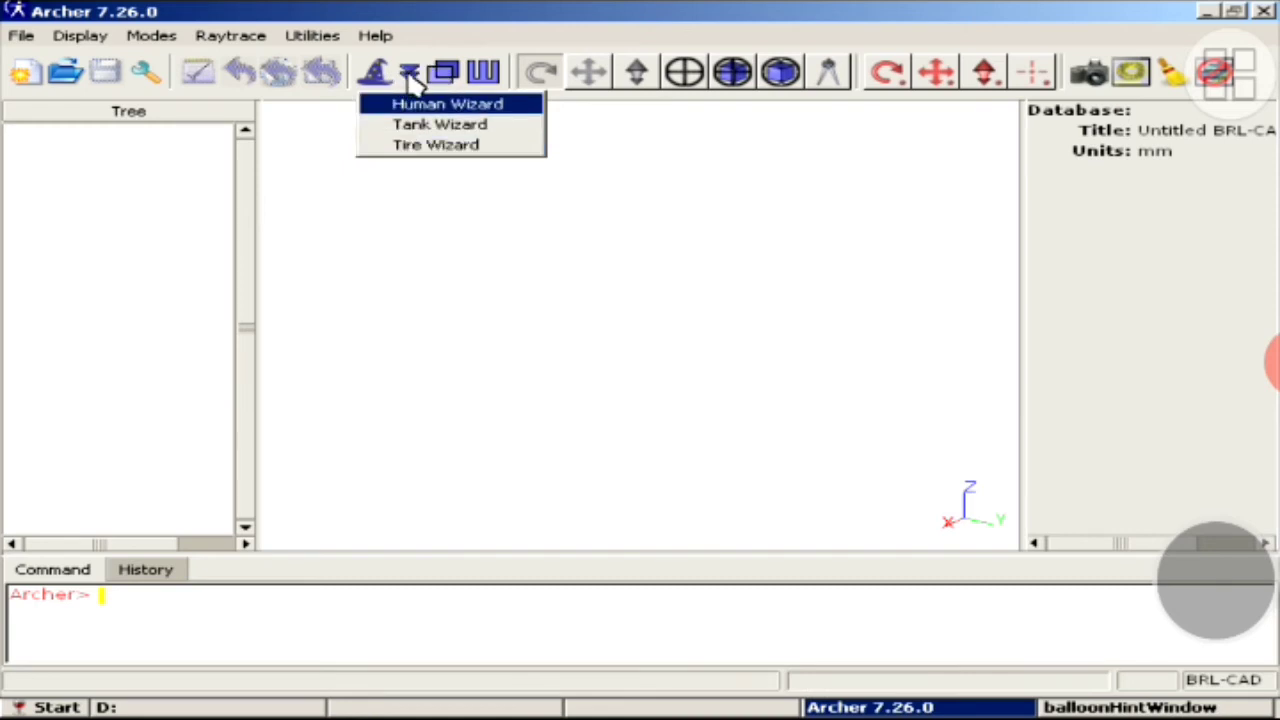
{"action": "left_click", "coordinate": [410, 74]}
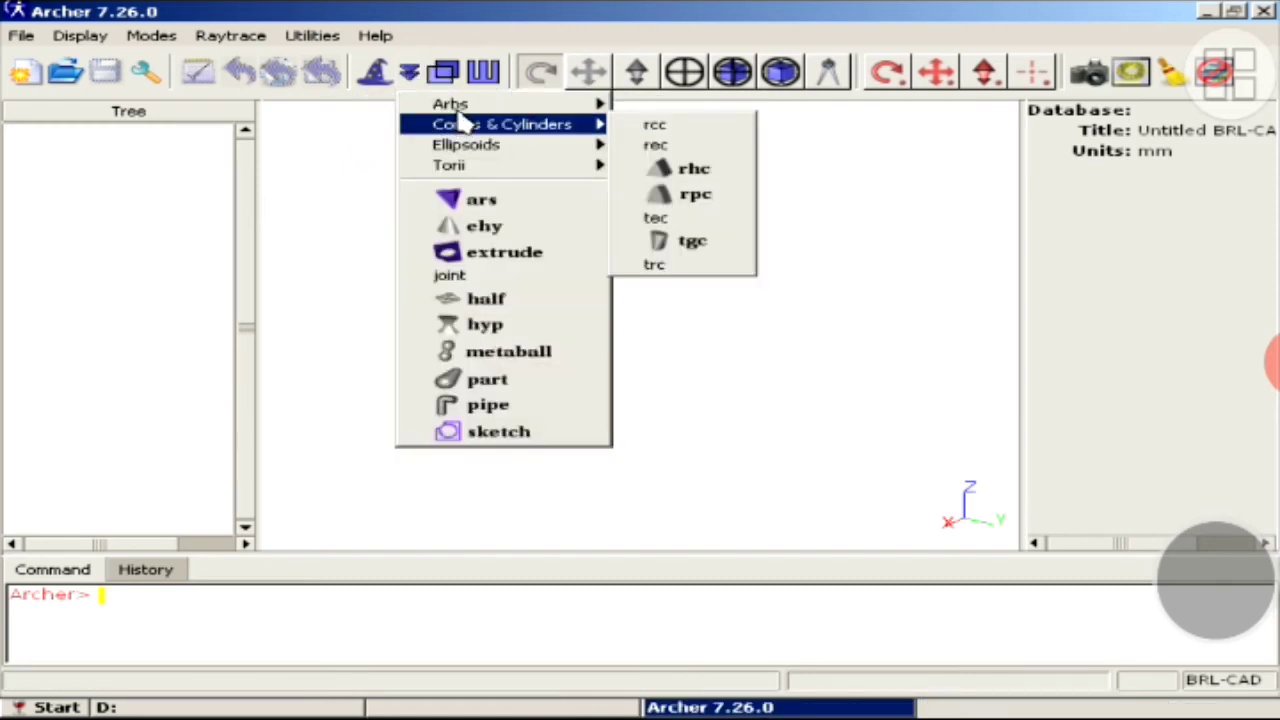
{"action": "mouse_move", "coordinate": [451, 104]}
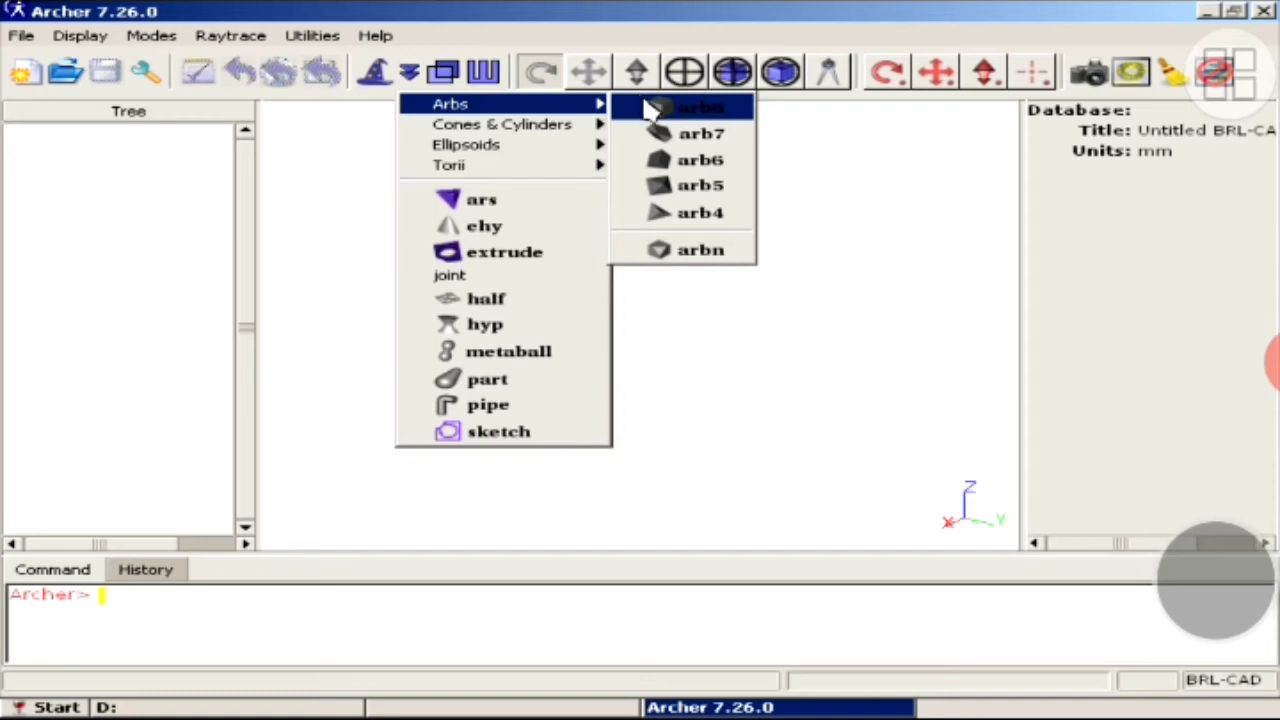
{"action": "left_click", "coordinate": [697, 203]}
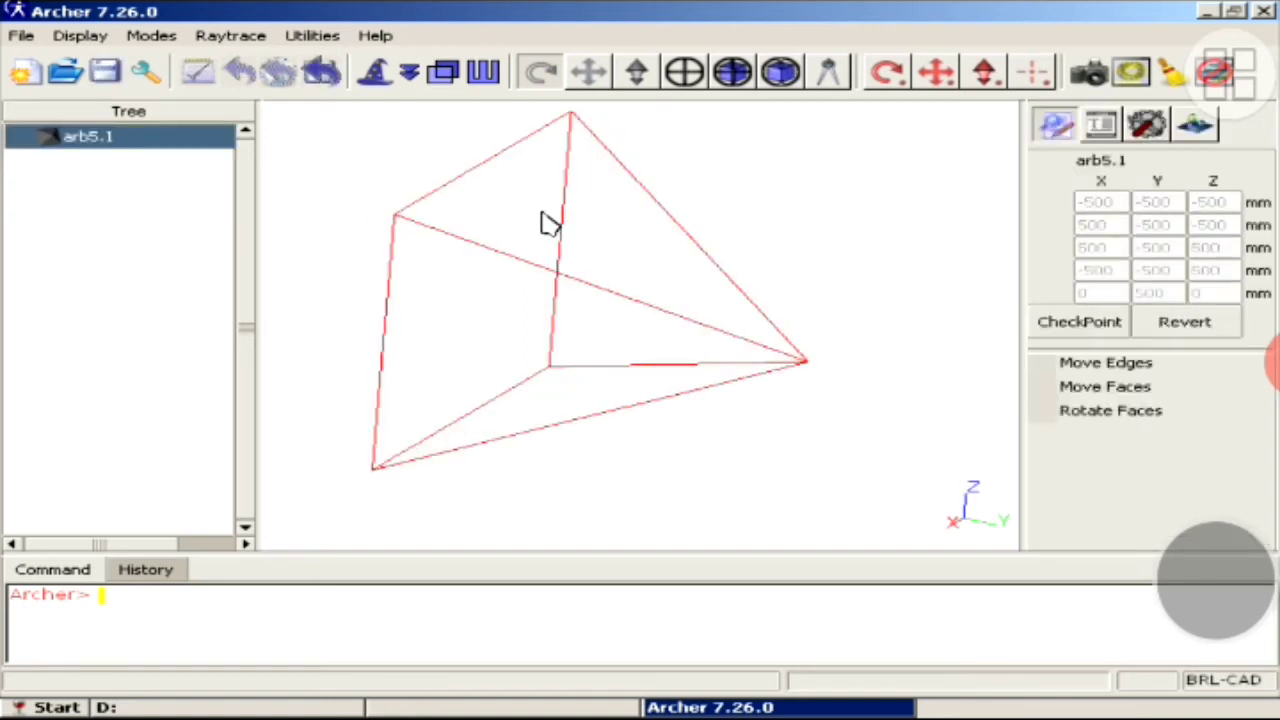
- Rotate and pan the pyramid up-left, then add an rpc primitive (rpc.1) from Cones & Cylinders
{"action": "mouse_move", "coordinate": [540, 230]}
{"action": "left_mouse_down"}
{"action": "mouse_move", "coordinate": [549, 363]}
{"action": "mouse_move", "coordinate": [503, 491]}
{"action": "mouse_move", "coordinate": [471, 326]}
{"action": "mouse_move", "coordinate": [600, 212]}
{"action": "mouse_move", "coordinate": [660, 128]}
{"action": "left_mouse_up"}
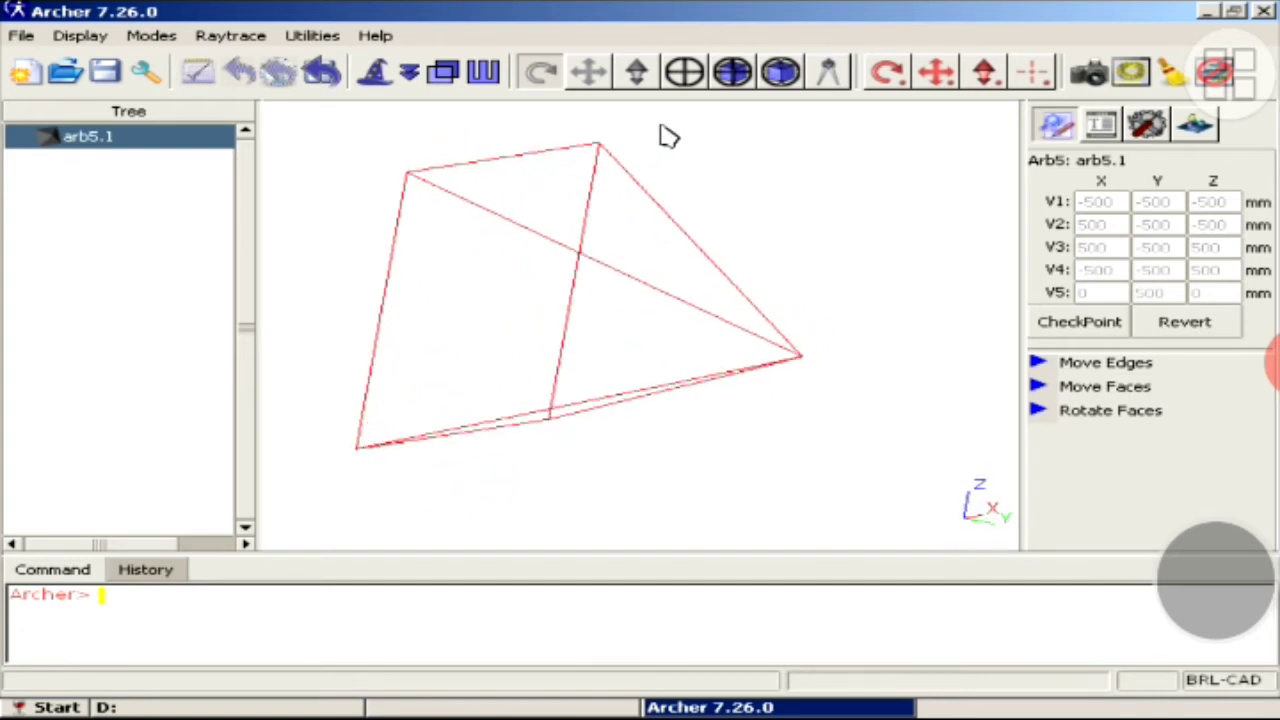
{"action": "left_click", "coordinate": [589, 71]}
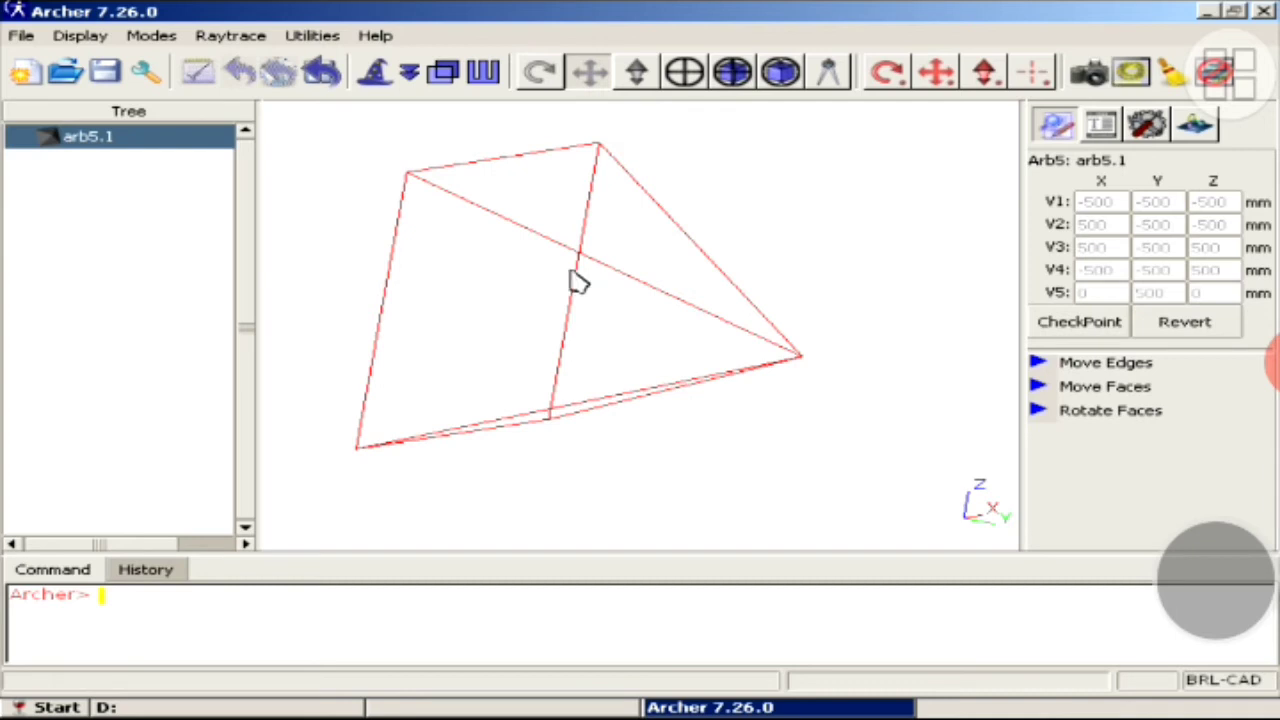
{"action": "mouse_move", "coordinate": [578, 282]}
{"action": "left_mouse_down"}
{"action": "mouse_move", "coordinate": [517, 246]}
{"action": "mouse_move", "coordinate": [389, 234]}
{"action": "mouse_move", "coordinate": [480, 274]}
{"action": "mouse_move", "coordinate": [475, 215]}
{"action": "left_mouse_up"}
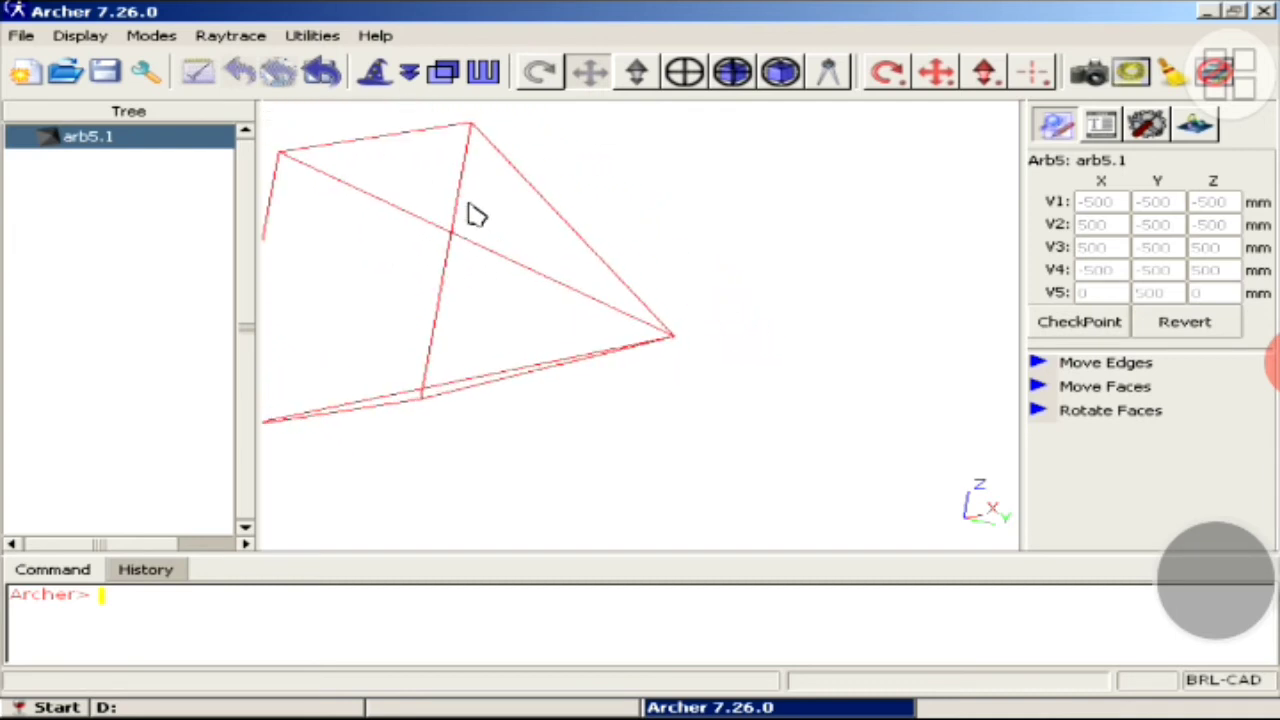
{"action": "left_click", "coordinate": [410, 78]}
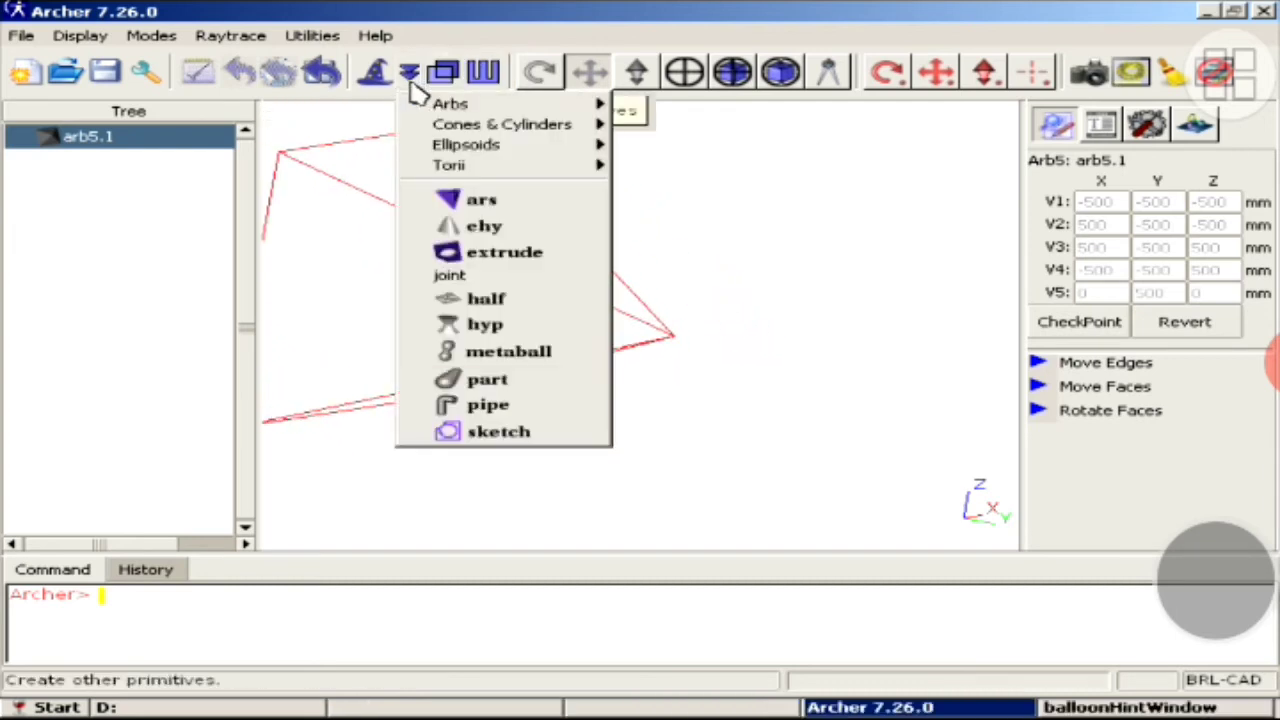
{"action": "mouse_move", "coordinate": [502, 124]}
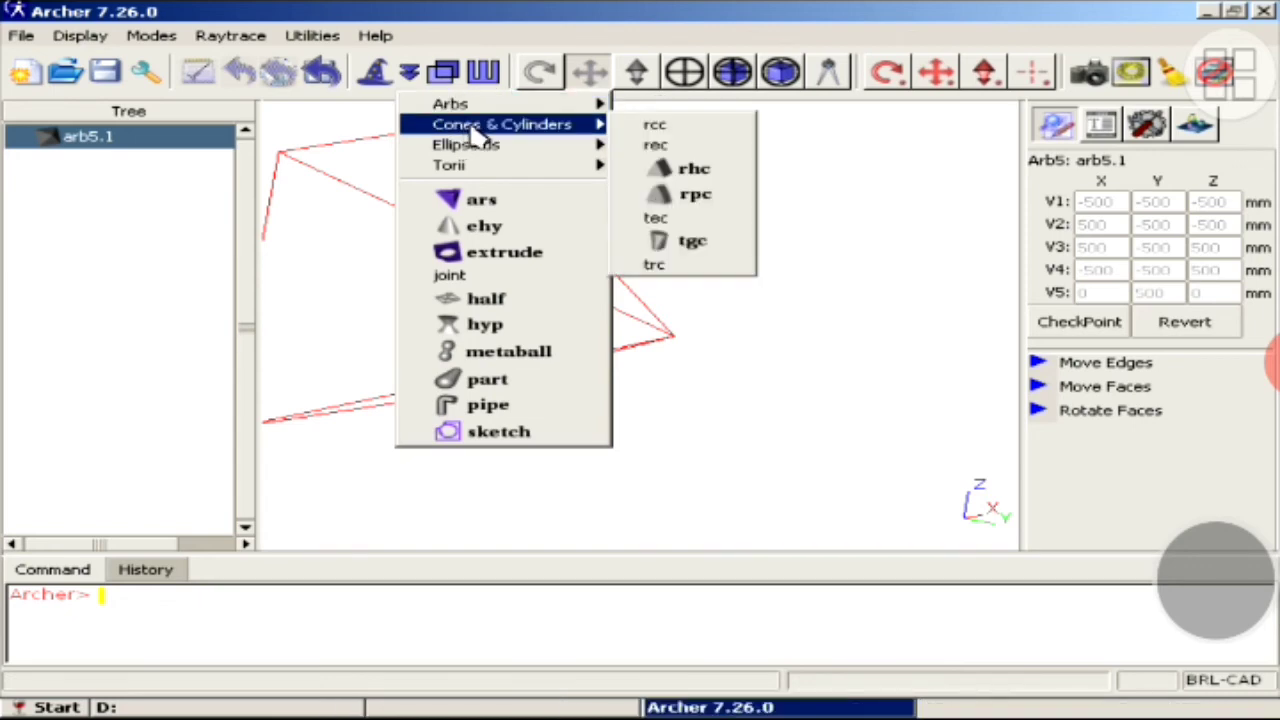
{"action": "left_click", "coordinate": [683, 203]}
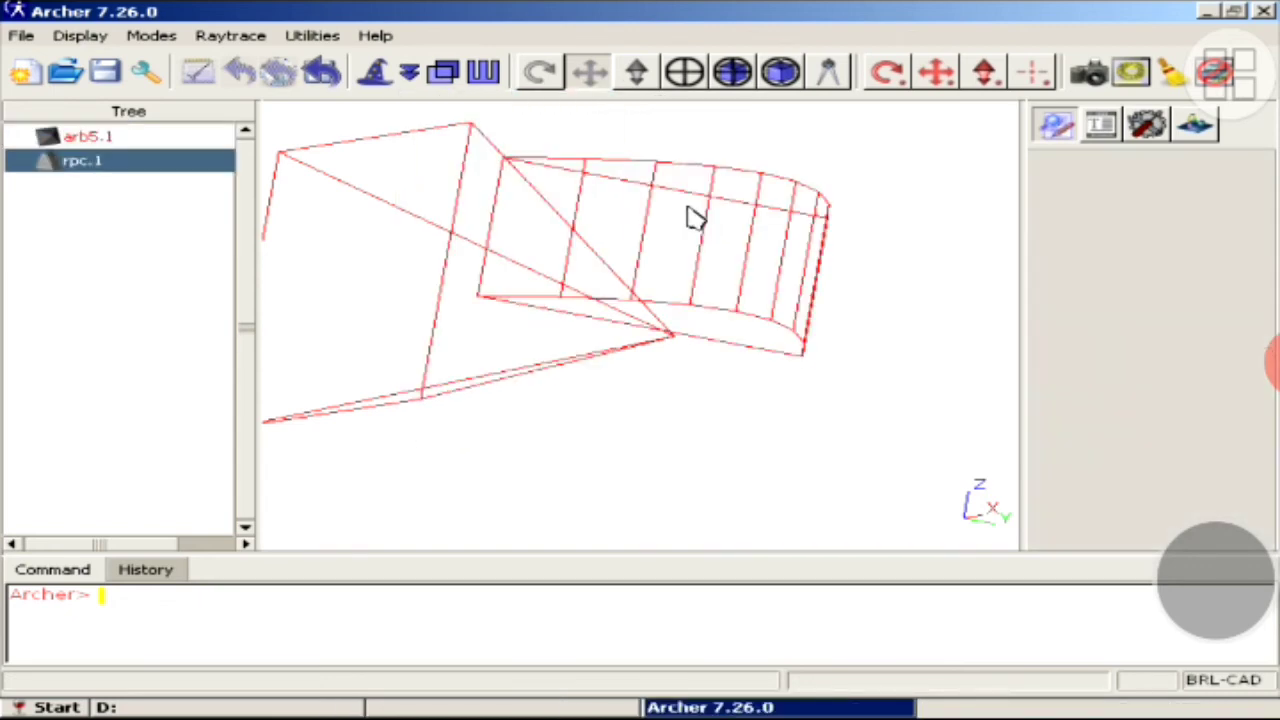
- Pan and orbit the view so the rpc's curved underside shows below the arb5 pyramid
{"action": "mouse_move", "coordinate": [800, 308]}
{"action": "left_mouse_down"}
{"action": "mouse_move", "coordinate": [835, 235]}
{"action": "mouse_move", "coordinate": [811, 297]}
{"action": "left_mouse_up"}
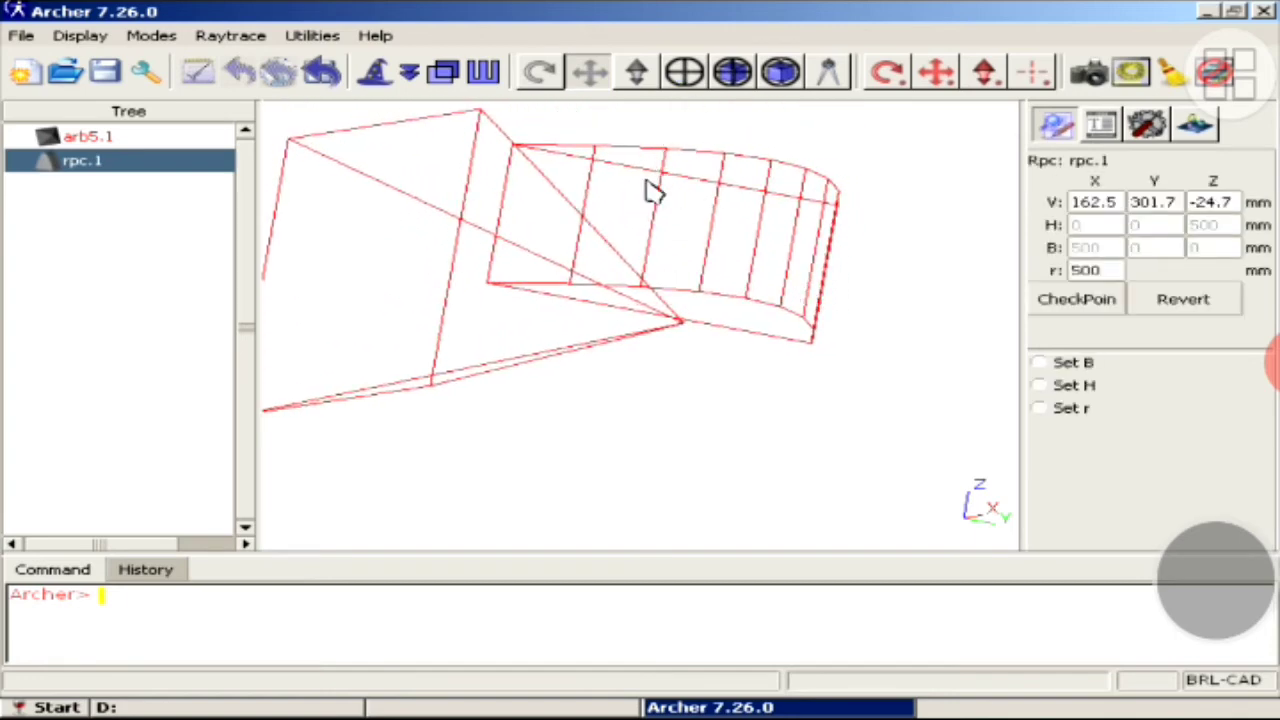
{"action": "left_click", "coordinate": [548, 74]}
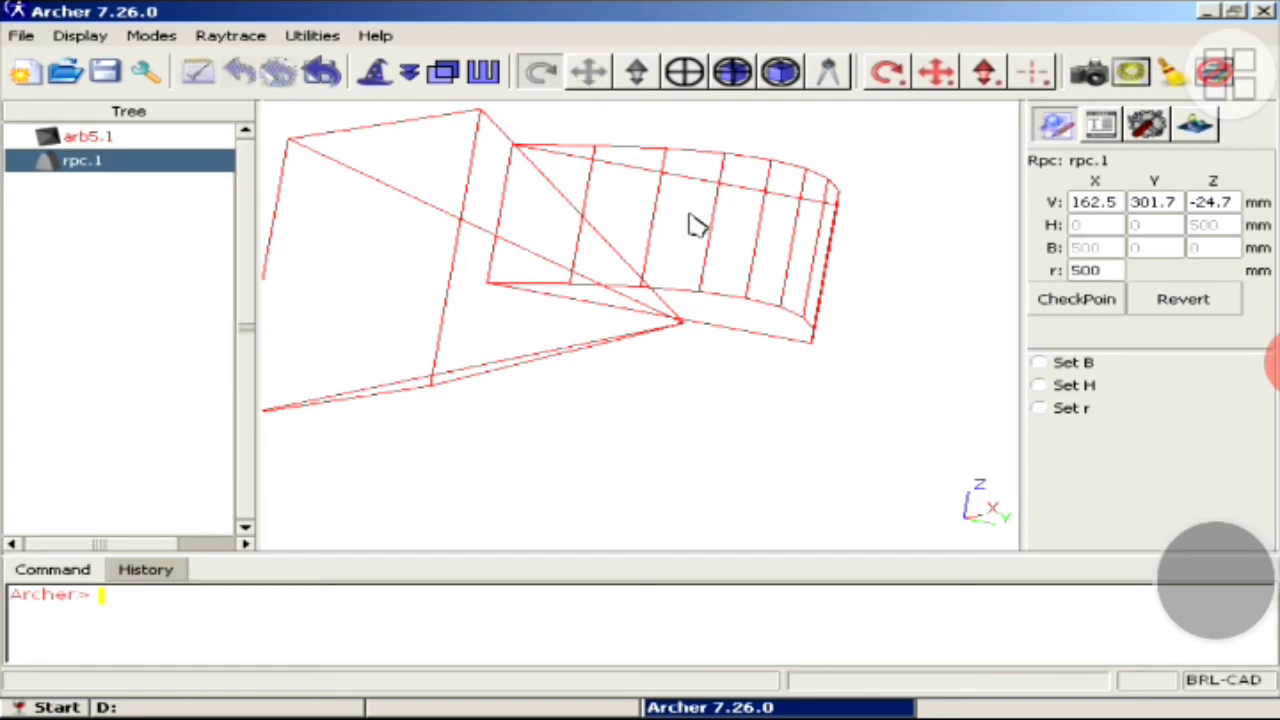
{"action": "mouse_move", "coordinate": [694, 223]}
{"action": "left_mouse_down"}
{"action": "mouse_move", "coordinate": [766, 157]}
{"action": "mouse_move", "coordinate": [928, 63]}
{"action": "mouse_move", "coordinate": [932, 230]}
{"action": "mouse_move", "coordinate": [1140, 200]}
{"action": "mouse_move", "coordinate": [646, 114]}
{"action": "mouse_move", "coordinate": [337, 366]}
{"action": "mouse_move", "coordinate": [340, 467]}
{"action": "left_mouse_up"}
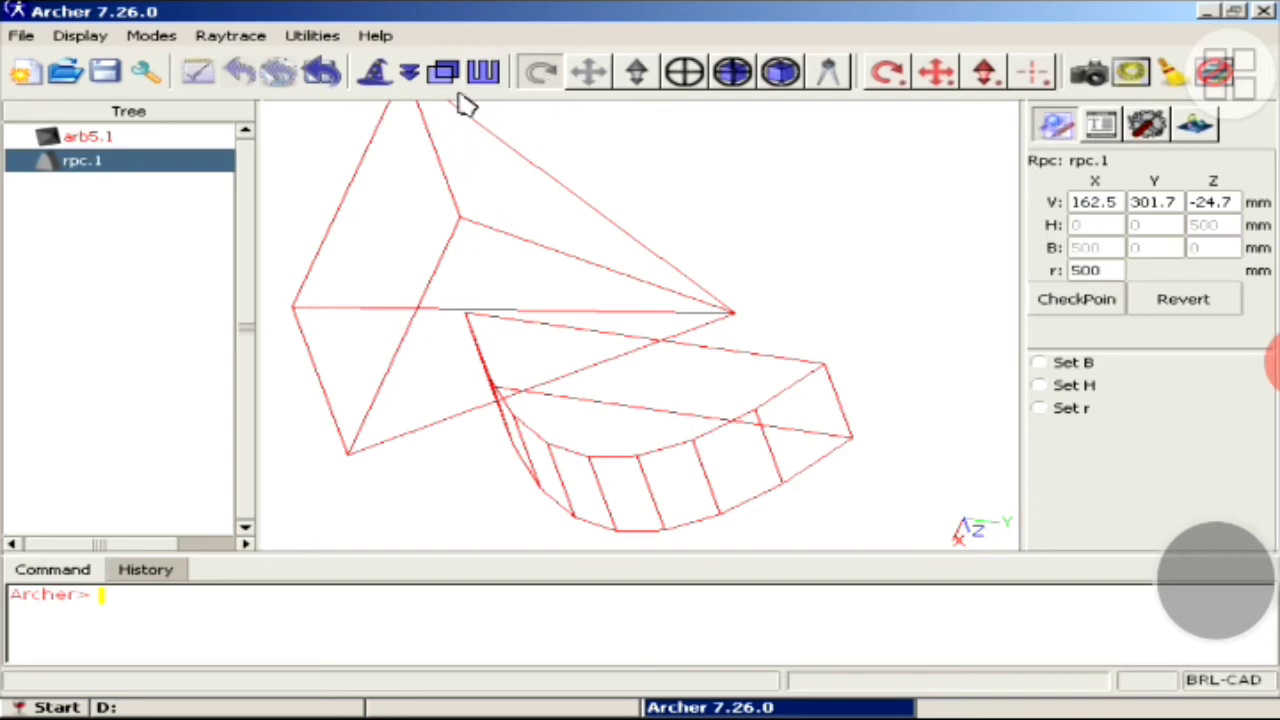
{"action": "left_click", "coordinate": [484, 78]}
- Add an elliptical torus eto.1 (r 500, r_d 50) from the Torii primitives and rotate slightly around it
{"action": "left_click", "coordinate": [404, 82]}
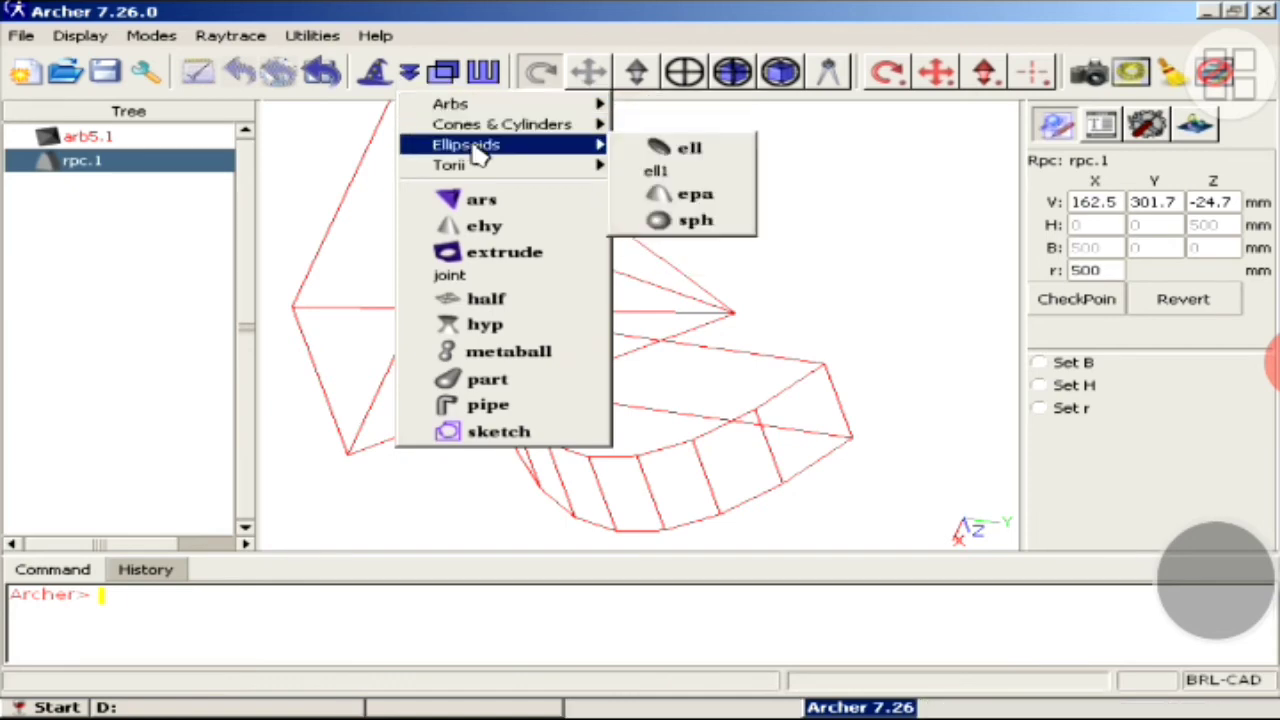
{"action": "mouse_move", "coordinate": [450, 165]}
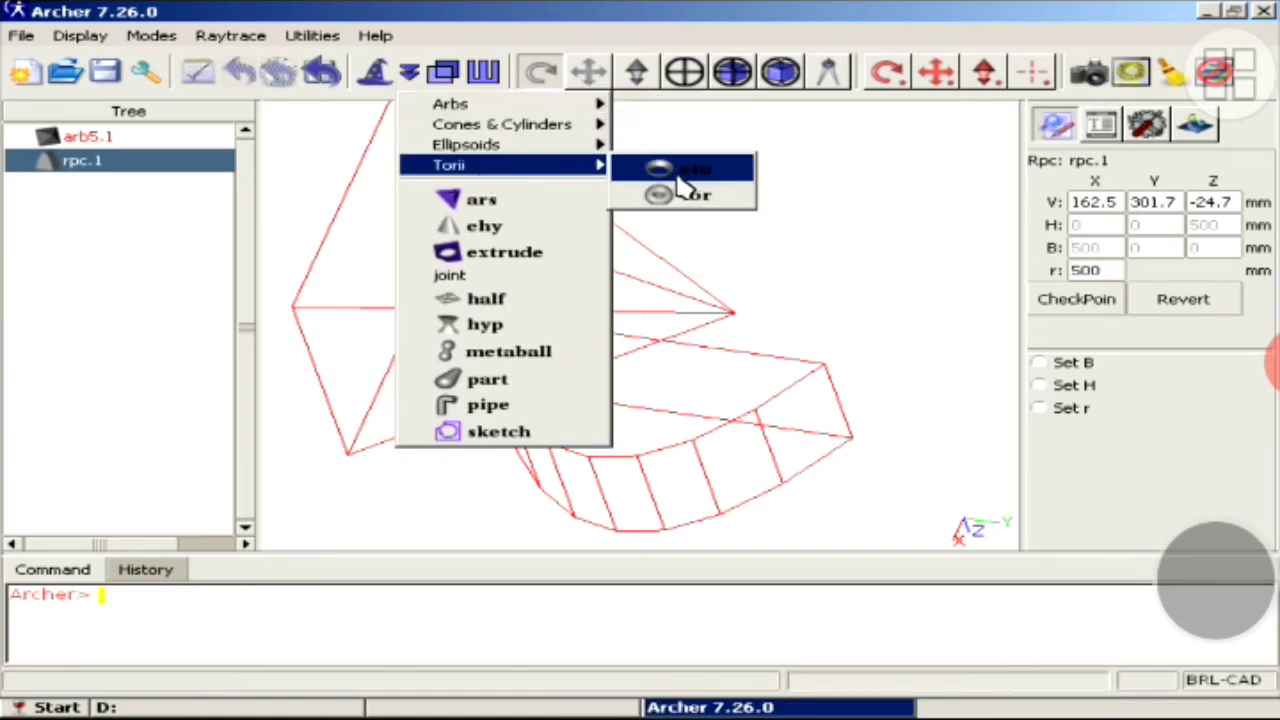
{"action": "left_click", "coordinate": [685, 173]}
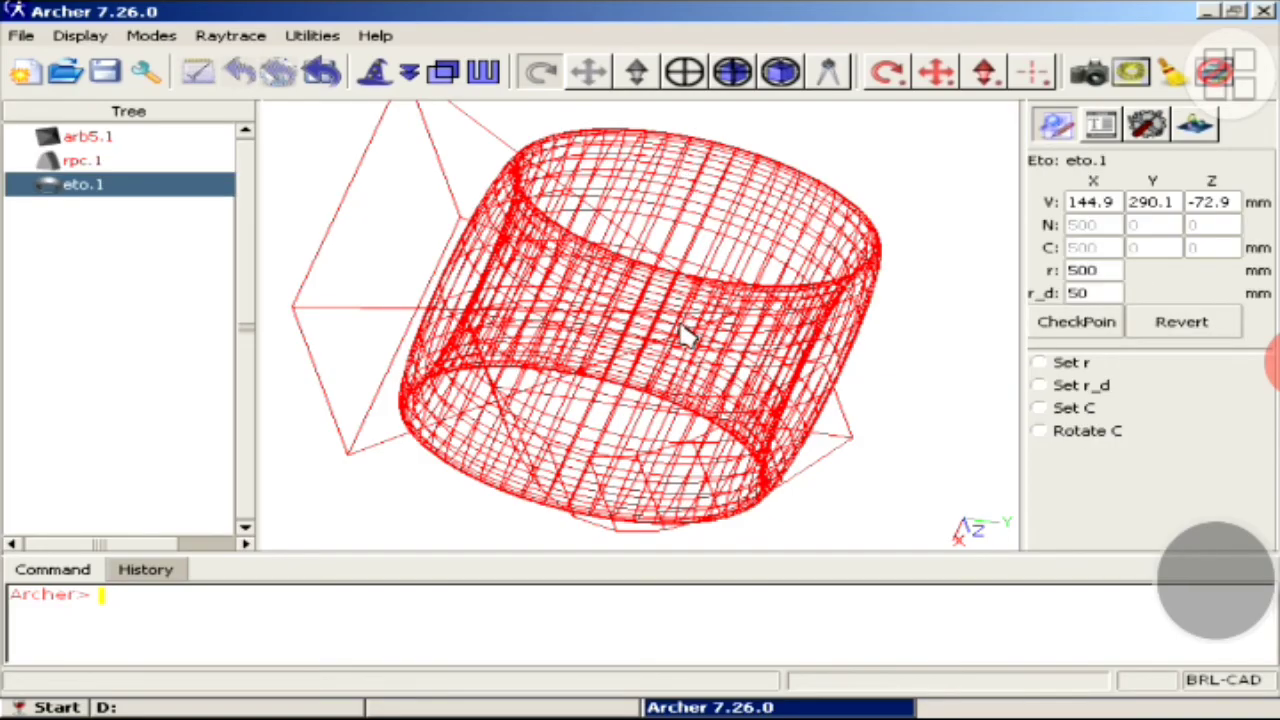
{"action": "mouse_move", "coordinate": [686, 334]}
{"action": "left_mouse_down"}
{"action": "mouse_move", "coordinate": [748, 250]}
{"action": "mouse_move", "coordinate": [826, 183]}
{"action": "mouse_move", "coordinate": [1023, 314]}
{"action": "mouse_move", "coordinate": [829, 580]}
{"action": "mouse_move", "coordinate": [643, 640]}
{"action": "mouse_move", "coordinate": [809, 371]}
{"action": "mouse_move", "coordinate": [731, 149]}
{"action": "mouse_move", "coordinate": [711, 111]}
{"action": "mouse_move", "coordinate": [425, 82]}
{"action": "left_mouse_up"}
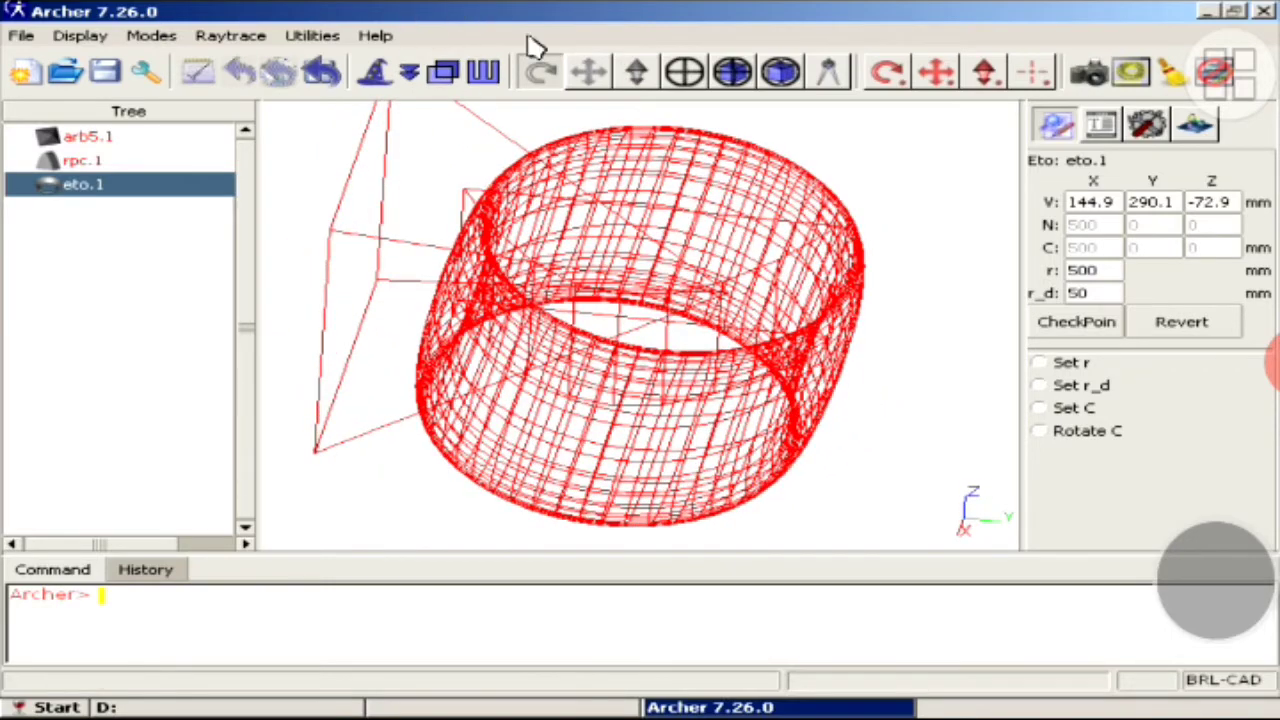
- Attempt a window-size rtedge raytrace, which fails with a frame buffer error, then tilt the view
{"action": "left_click", "coordinate": [256, 37]}
{"action": "mouse_move", "coordinate": [252, 80]}
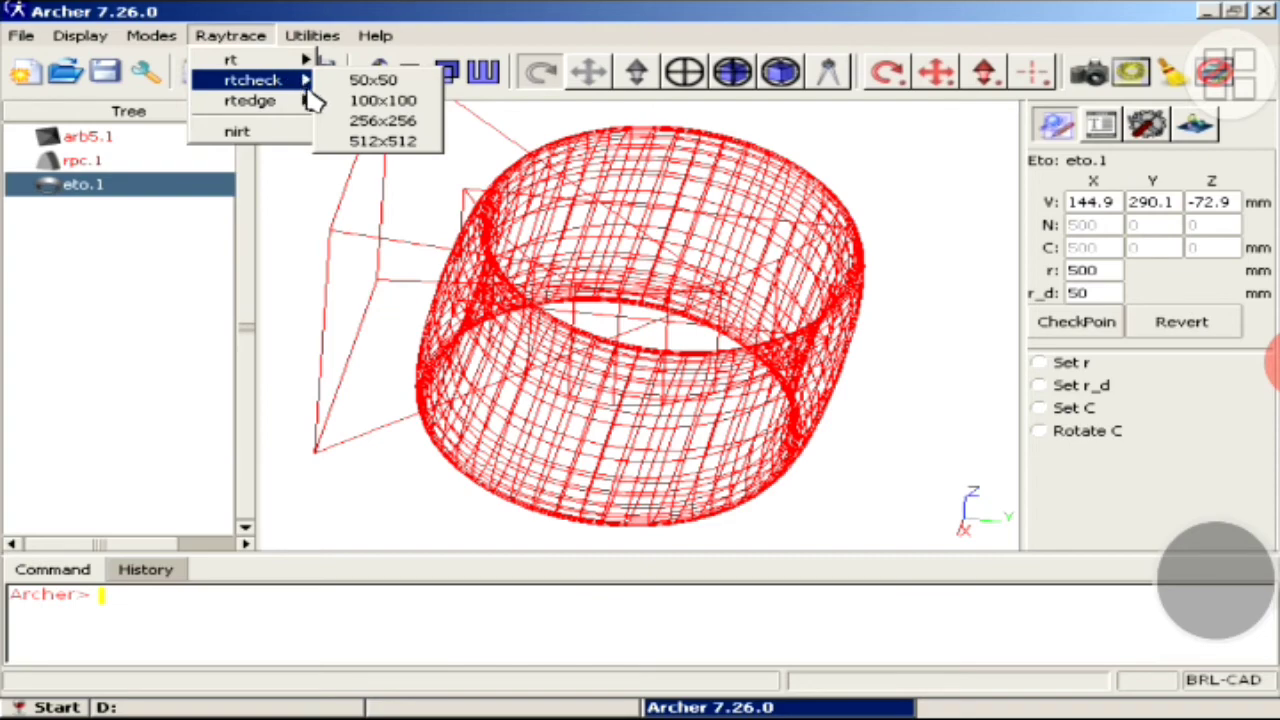
{"action": "left_click", "coordinate": [390, 143]}
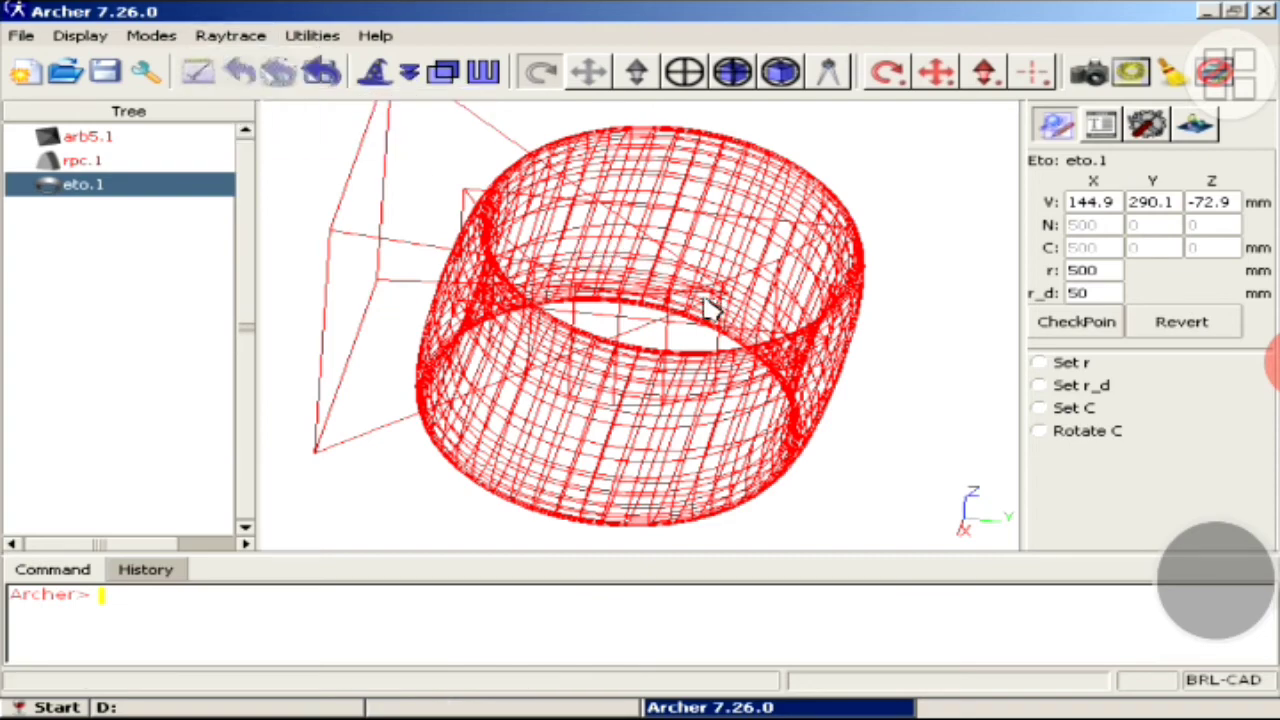
{"action": "mouse_move", "coordinate": [709, 303]}
{"action": "left_mouse_down"}
{"action": "mouse_move", "coordinate": [787, 198]}
{"action": "mouse_move", "coordinate": [480, 68]}
{"action": "mouse_move", "coordinate": [414, 294]}
{"action": "mouse_move", "coordinate": [471, 457]}
{"action": "mouse_move", "coordinate": [600, 506]}
{"action": "mouse_move", "coordinate": [730, 500]}
{"action": "mouse_move", "coordinate": [480, 543]}
{"action": "mouse_move", "coordinate": [137, 509]}
{"action": "left_mouse_up"}
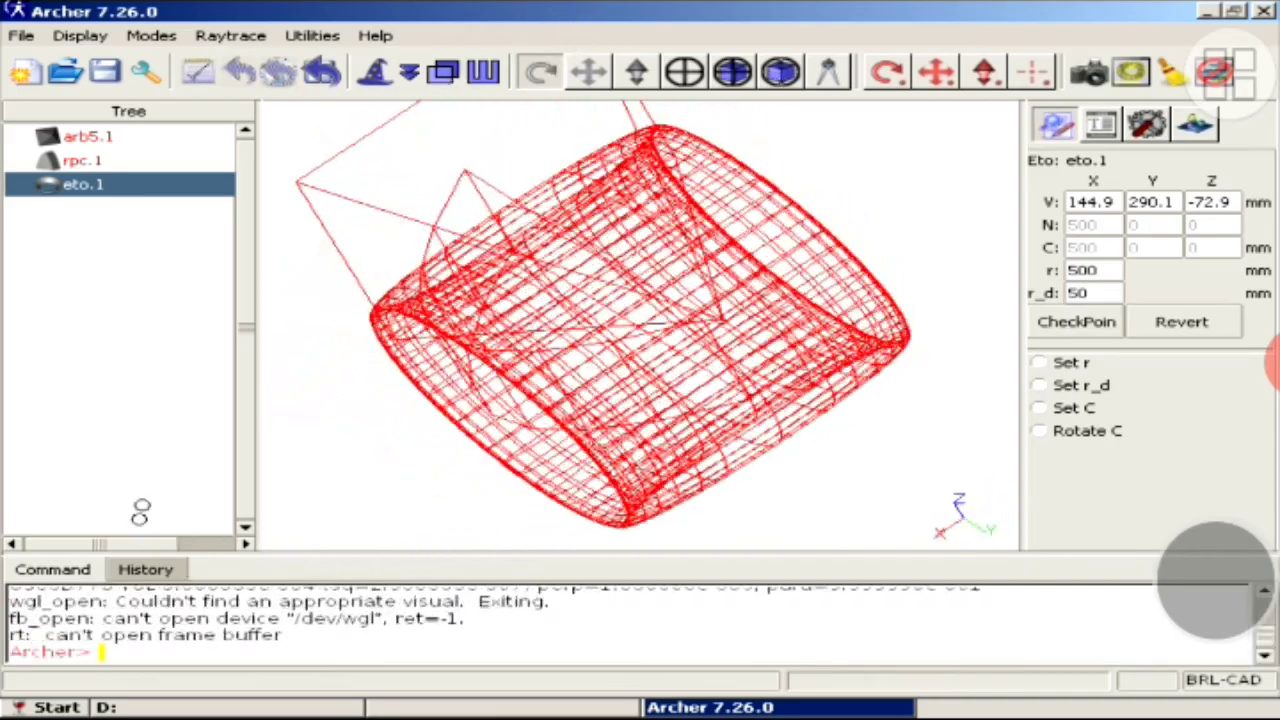
- Rotate eto.1 slightly, then move it right and down across the scene
{"action": "left_click", "coordinate": [892, 78]}
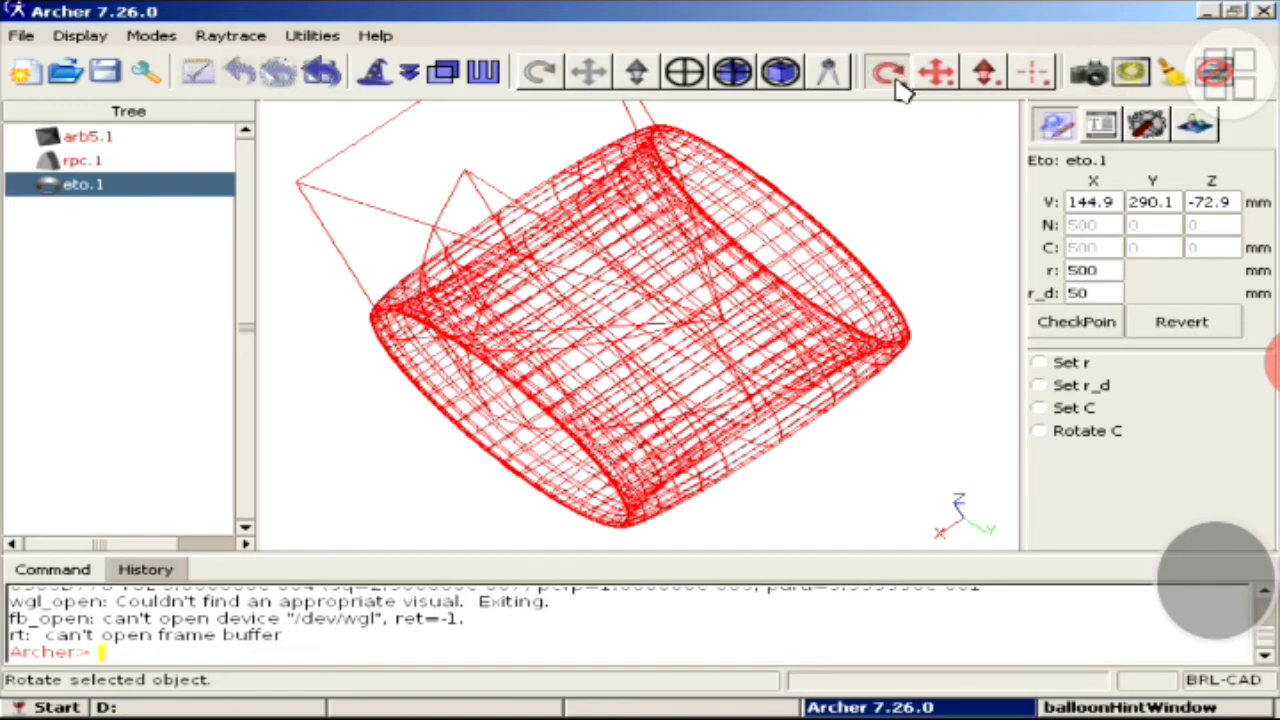
{"action": "mouse_move", "coordinate": [760, 262]}
{"action": "left_mouse_down"}
{"action": "mouse_move", "coordinate": [886, 434]}
{"action": "mouse_move", "coordinate": [543, 409]}
{"action": "mouse_move", "coordinate": [670, 172]}
{"action": "mouse_move", "coordinate": [766, 249]}
{"action": "left_mouse_up"}
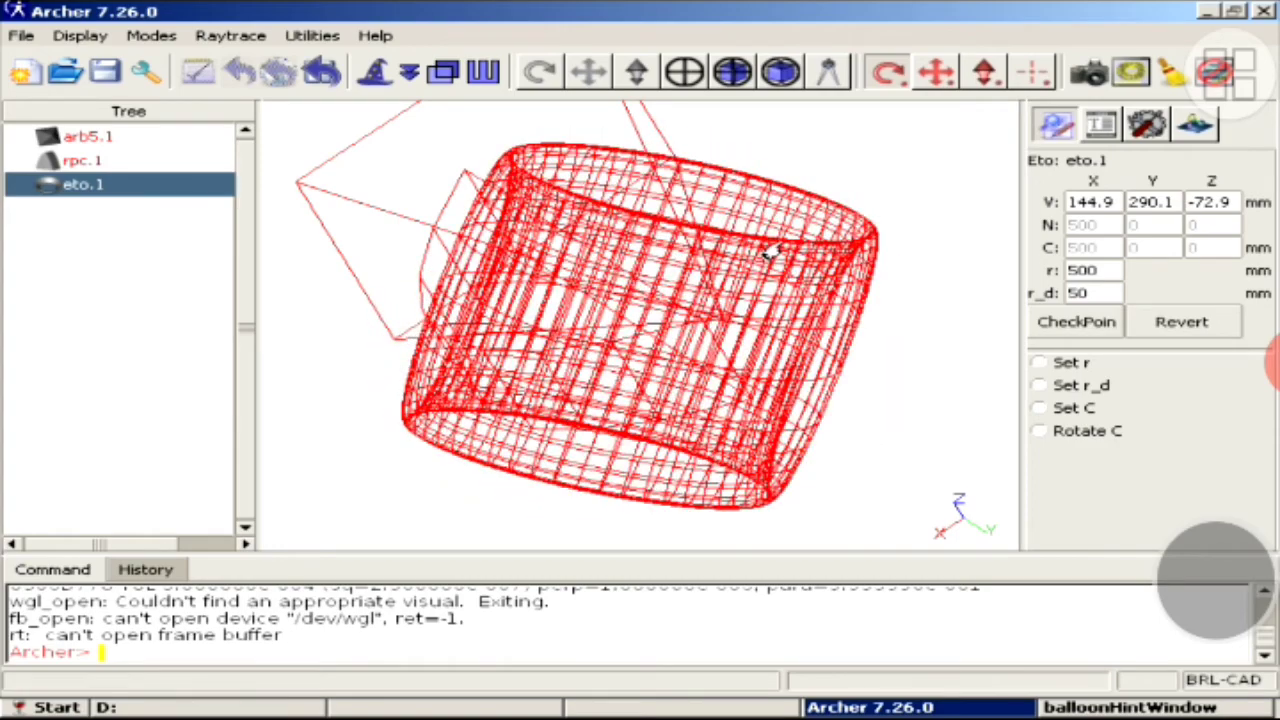
{"action": "left_click", "coordinate": [938, 80]}
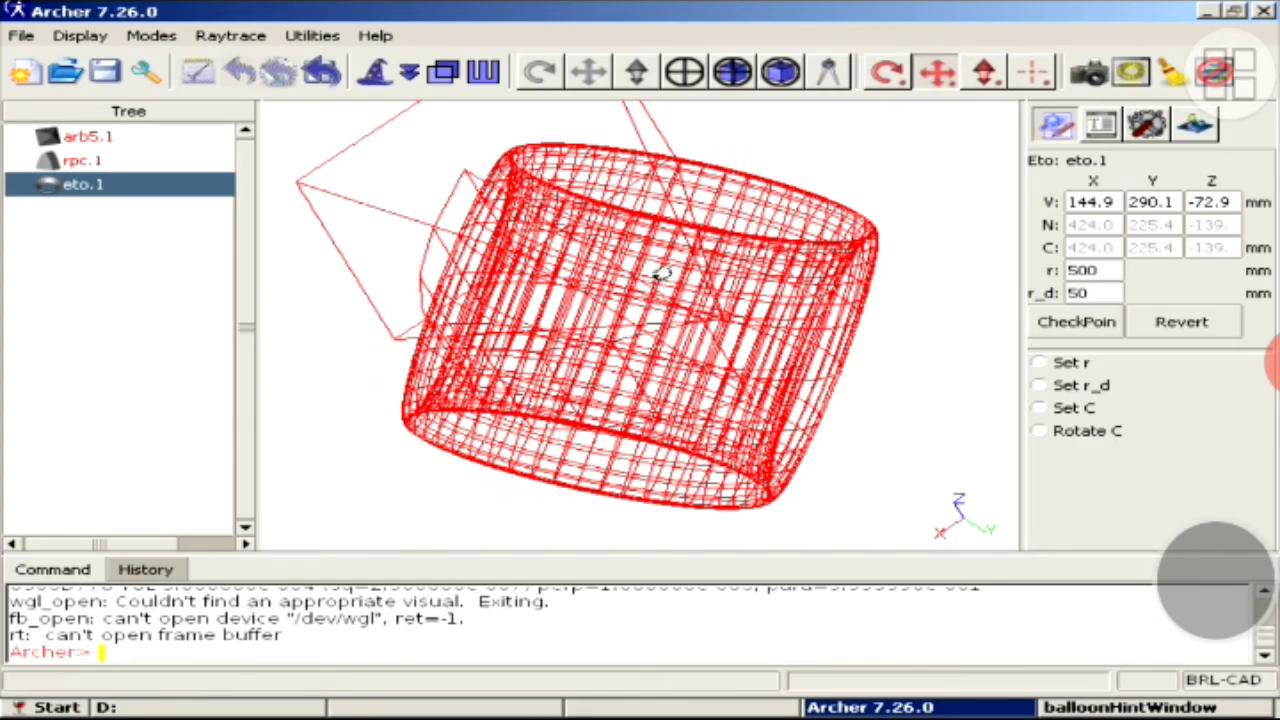
{"action": "left_click_drag", "start_coordinate": [670, 278], "coordinate": [923, 310]}
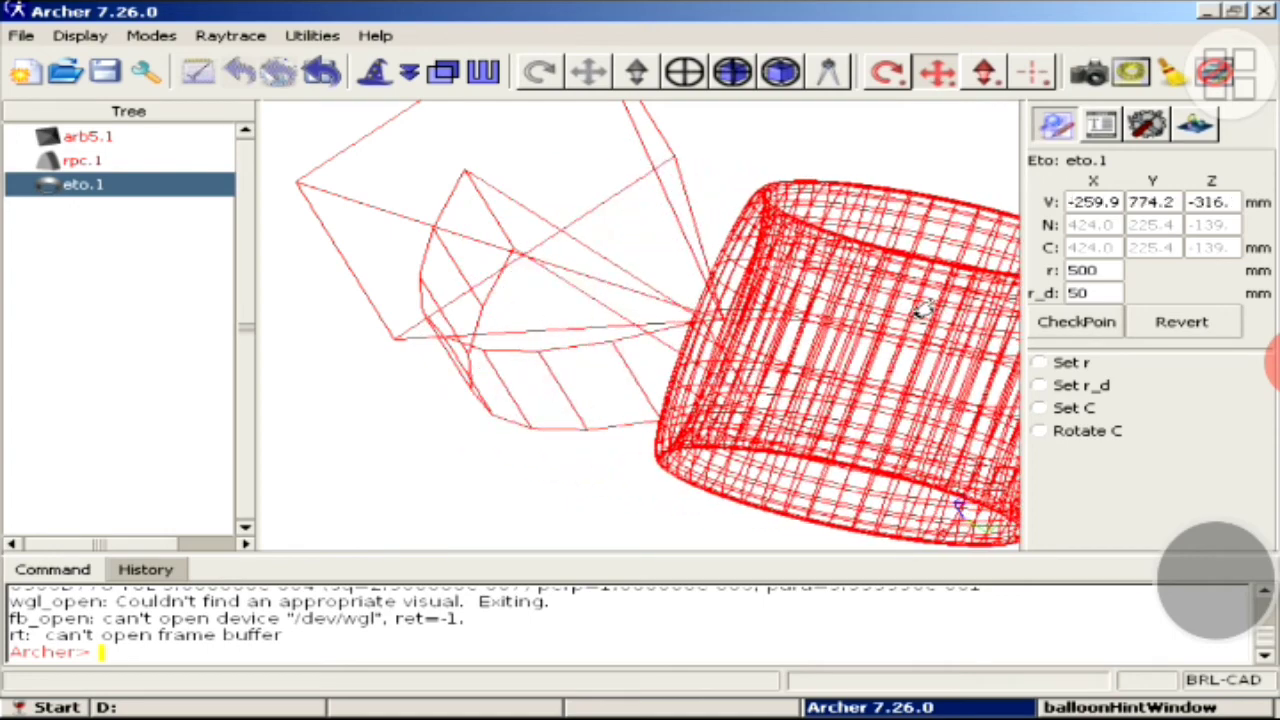
{"action": "mouse_move", "coordinate": [592, 358]}
{"action": "left_mouse_down"}
{"action": "mouse_move", "coordinate": [491, 417]}
{"action": "mouse_move", "coordinate": [714, 343]}
{"action": "mouse_move", "coordinate": [700, 358]}
{"action": "mouse_move", "coordinate": [606, 377]}
{"action": "mouse_move", "coordinate": [557, 409]}
{"action": "mouse_move", "coordinate": [629, 371]}
{"action": "mouse_move", "coordinate": [763, 200]}
{"action": "mouse_move", "coordinate": [692, 370]}
{"action": "mouse_move", "coordinate": [637, 406]}
{"action": "left_mouse_up"}
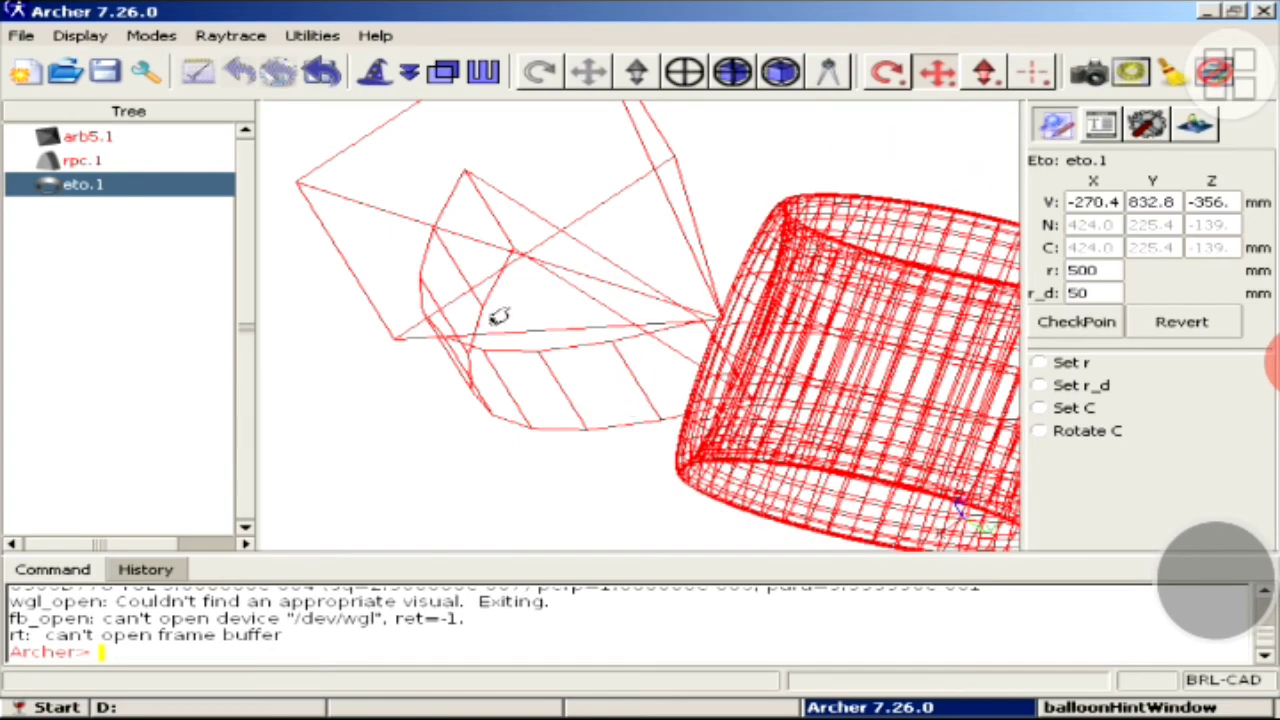
{"action": "left_click_drag", "start_coordinate": [482, 332], "coordinate": [490, 330]}
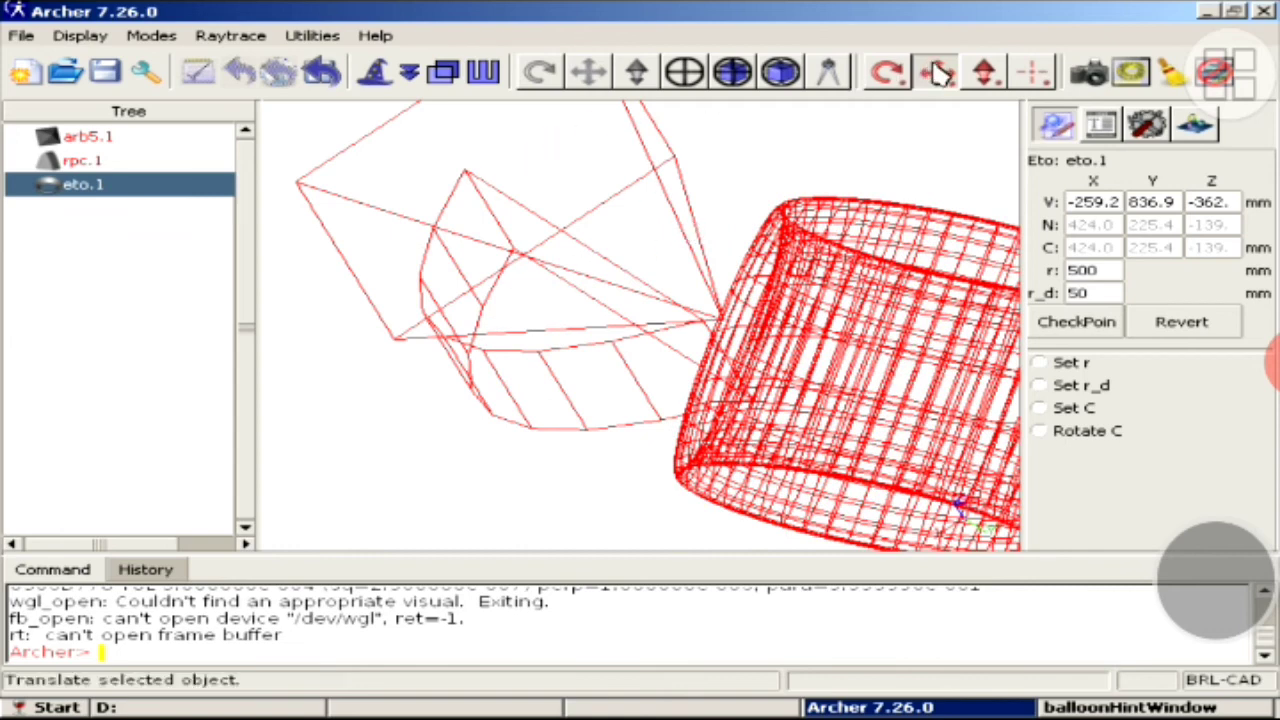
- Rotate and tilt the eto.1 torus into a new orientation
{"action": "left_click", "coordinate": [886, 72]}
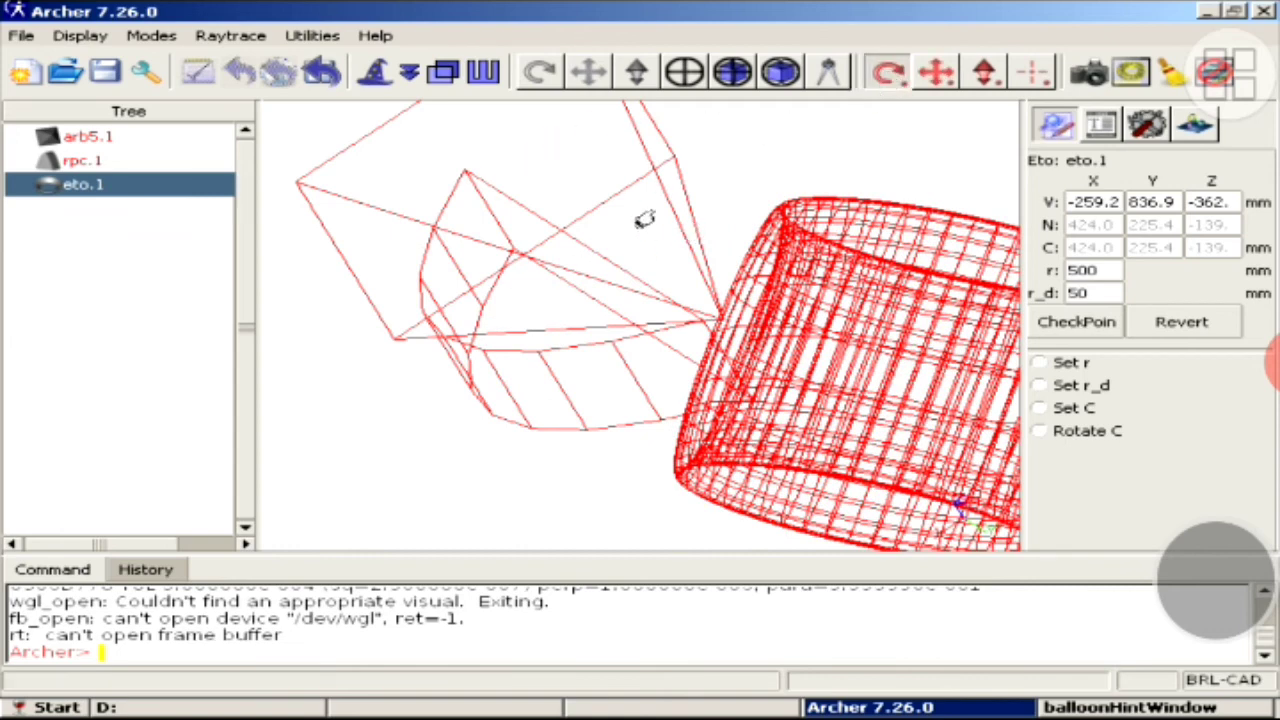
{"action": "mouse_move", "coordinate": [532, 322]}
{"action": "left_mouse_down"}
{"action": "mouse_move", "coordinate": [908, 458]}
{"action": "mouse_move", "coordinate": [763, 446]}
{"action": "left_mouse_up"}
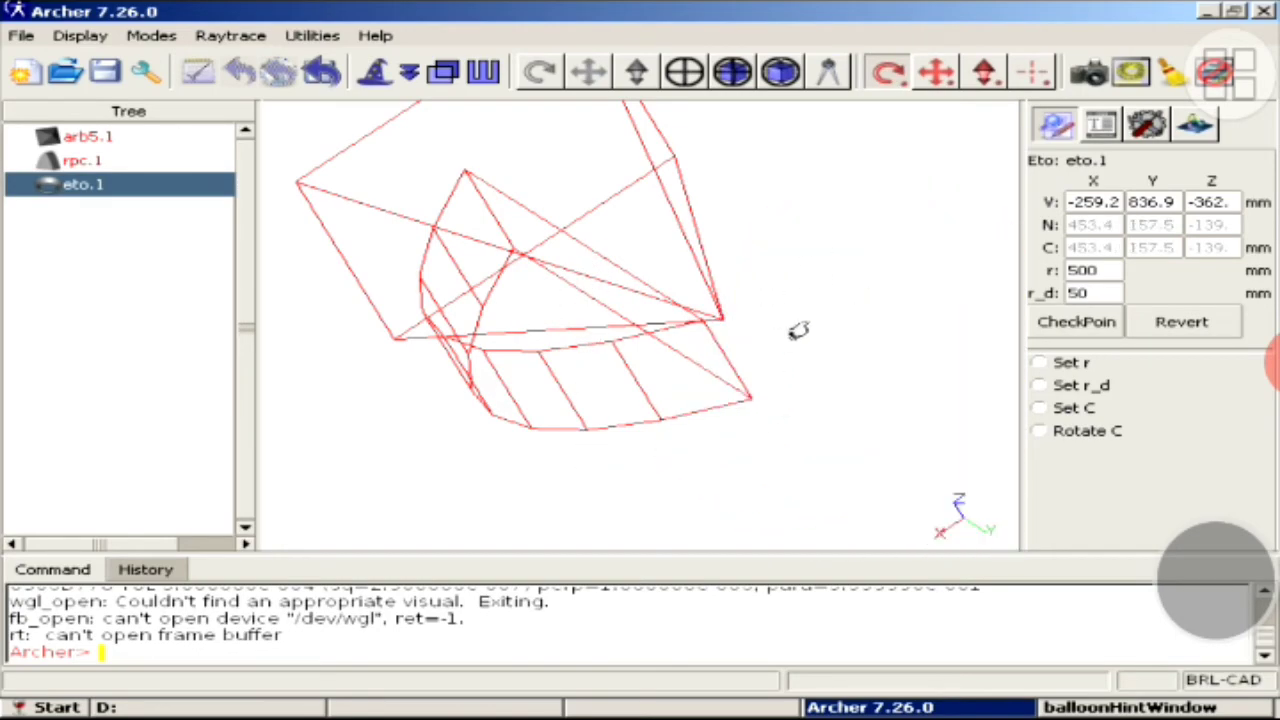
{"action": "mouse_move", "coordinate": [798, 331]}
{"action": "left_mouse_down"}
{"action": "mouse_move", "coordinate": [923, 371]}
{"action": "mouse_move", "coordinate": [890, 370]}
{"action": "left_mouse_up"}
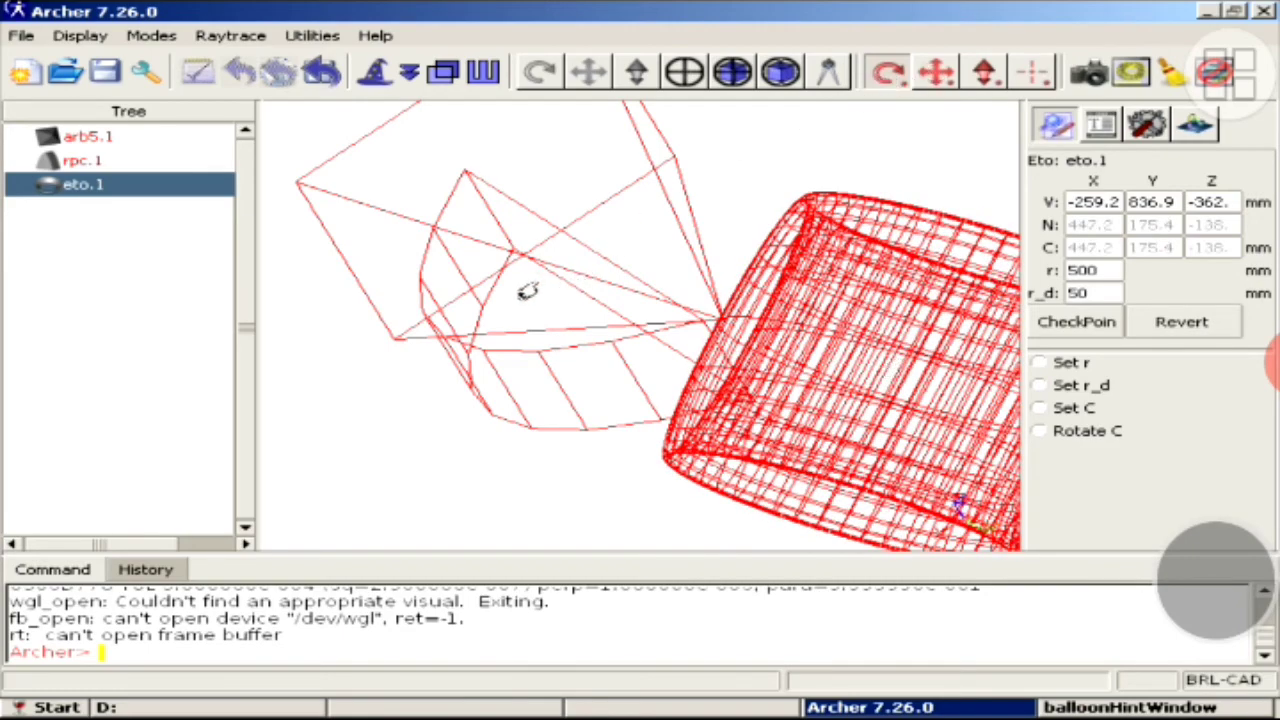
{"action": "mouse_move", "coordinate": [527, 290]}
{"action": "left_mouse_down"}
{"action": "mouse_move", "coordinate": [480, 311]}
{"action": "mouse_move", "coordinate": [752, 296]}
{"action": "left_mouse_up"}
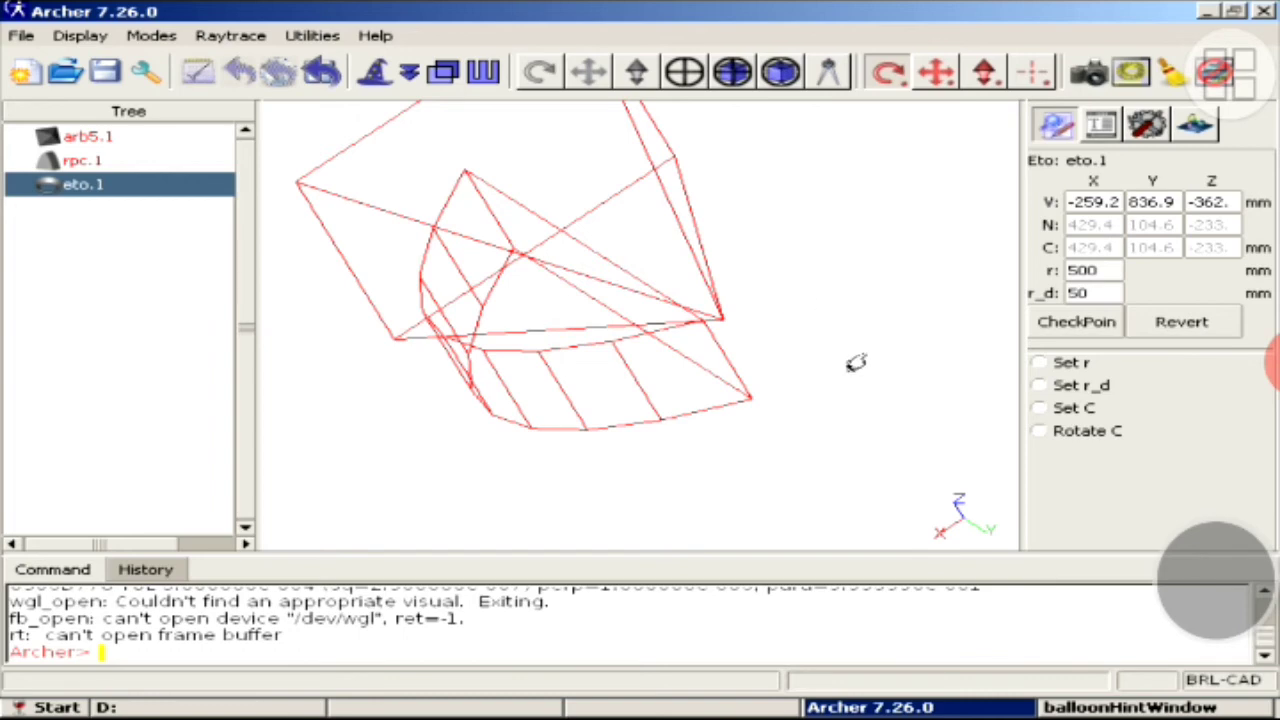
{"action": "left_click_drag", "start_coordinate": [742, 390], "coordinate": [651, 390]}
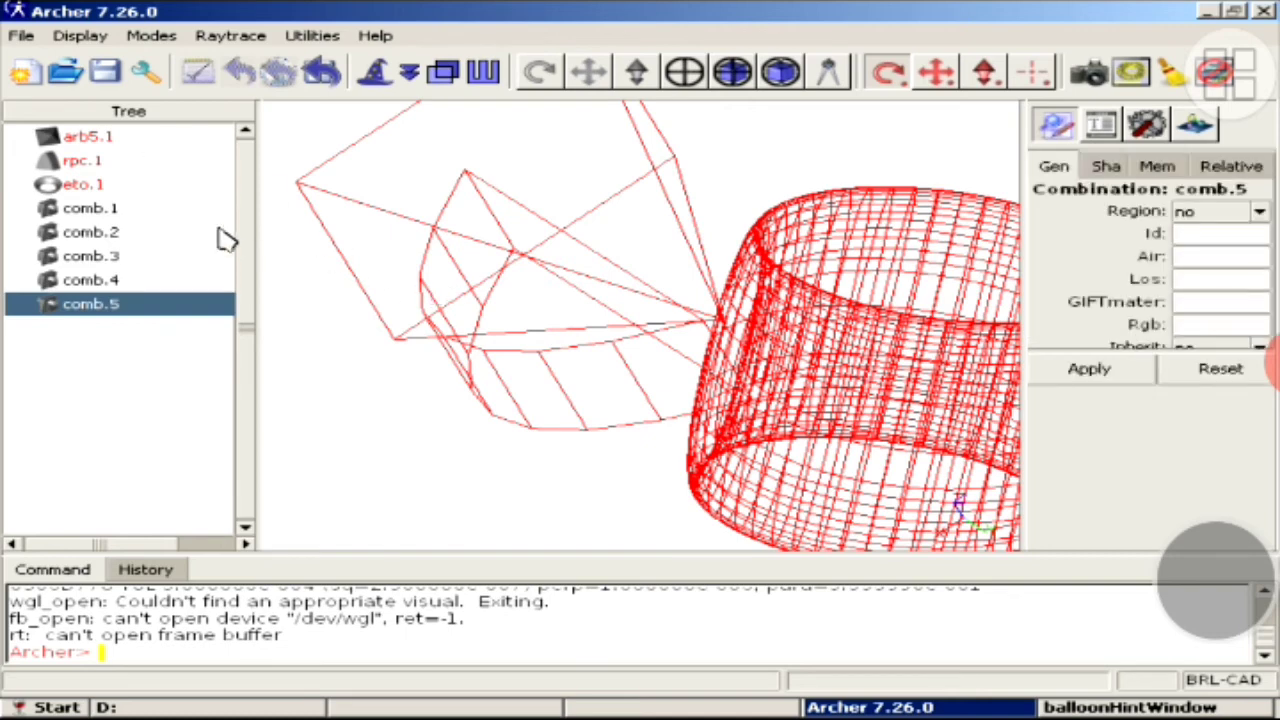
- Rotate rpc.1 and arb5.1, then move arb5.1 down and to the left
{"action": "left_click", "coordinate": [72, 166]}
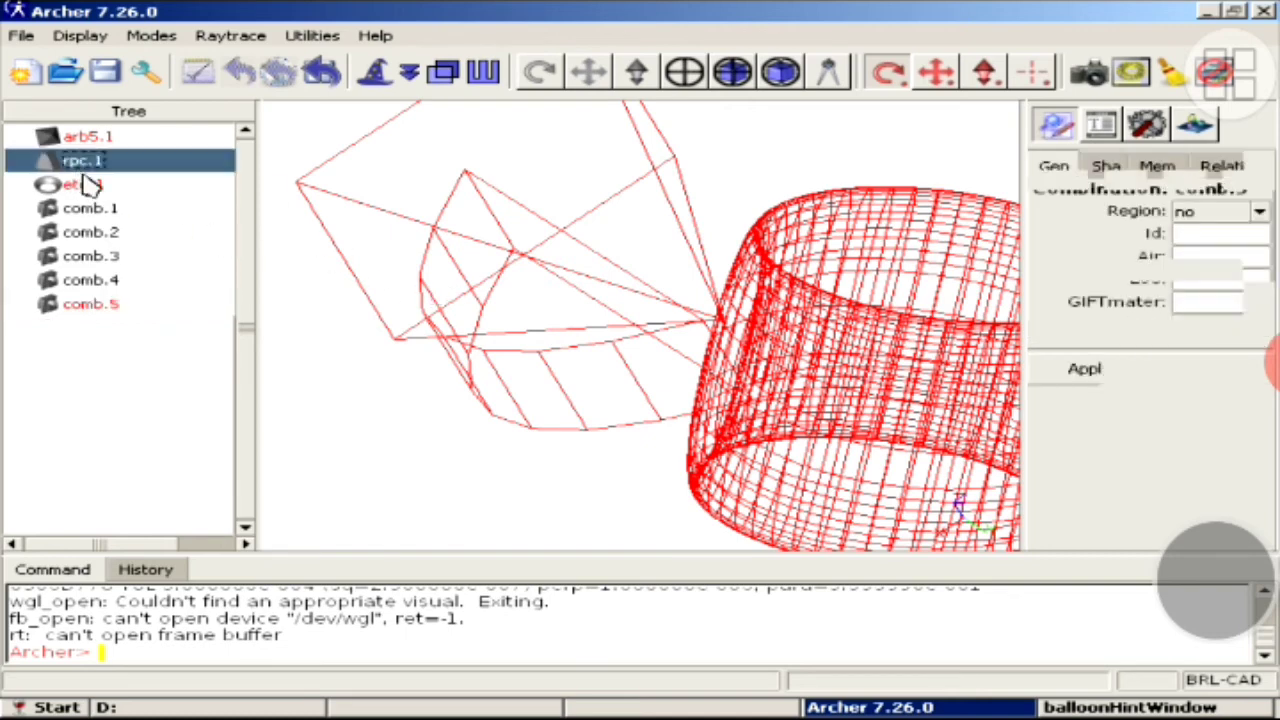
{"action": "mouse_move", "coordinate": [553, 357]}
{"action": "left_mouse_down"}
{"action": "mouse_move", "coordinate": [309, 523]}
{"action": "mouse_move", "coordinate": [703, 218]}
{"action": "left_mouse_up"}
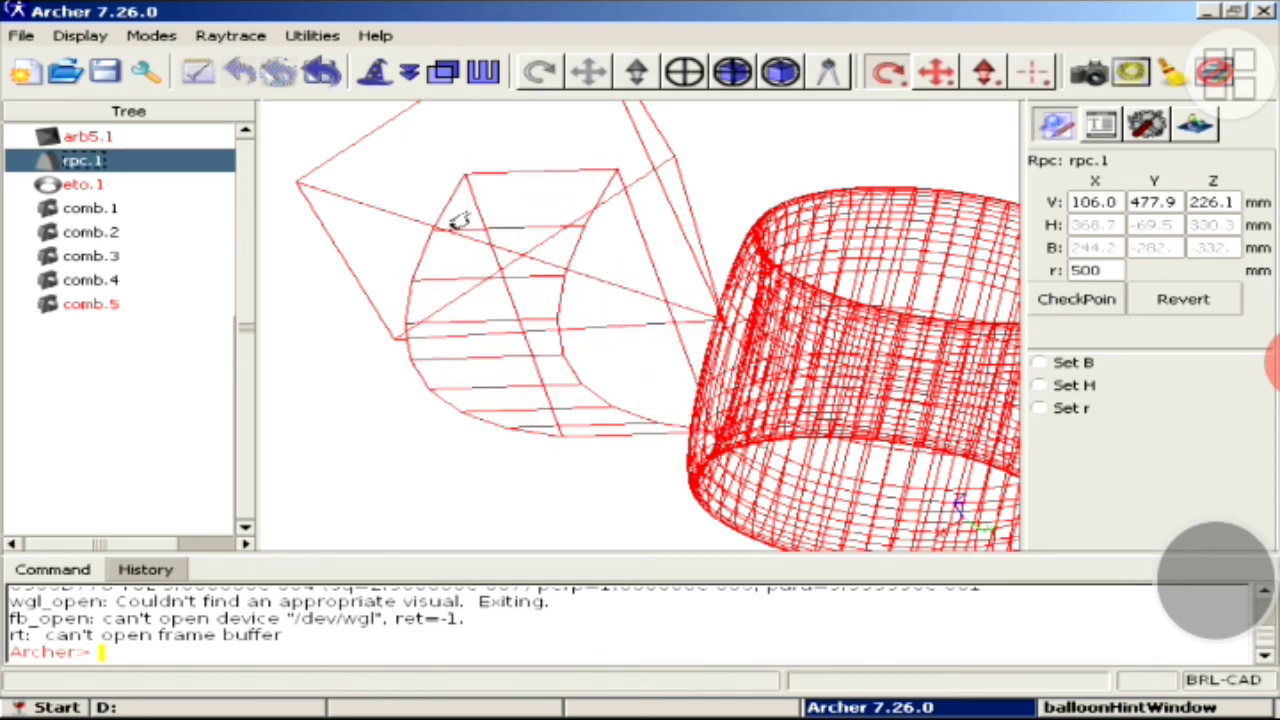
{"action": "left_click", "coordinate": [112, 138]}
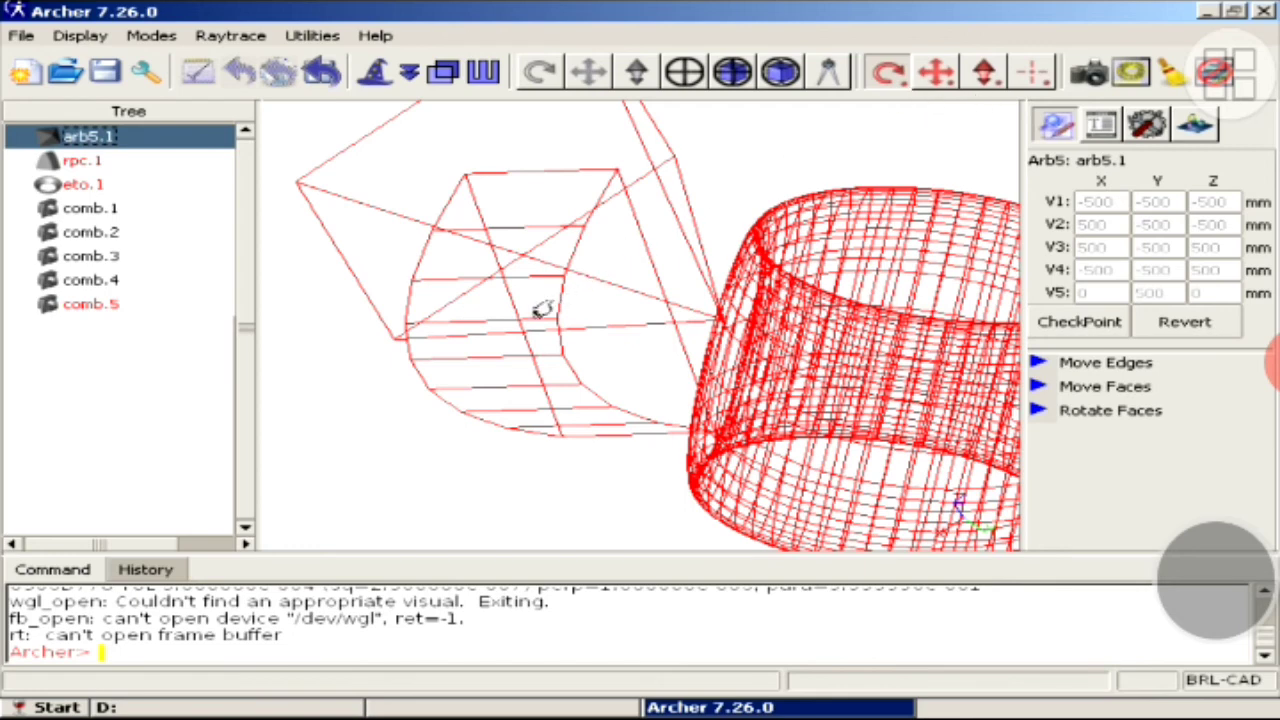
{"action": "mouse_move", "coordinate": [543, 310]}
{"action": "left_mouse_down"}
{"action": "mouse_move", "coordinate": [509, 331]}
{"action": "mouse_move", "coordinate": [423, 486]}
{"action": "mouse_move", "coordinate": [560, 160]}
{"action": "left_mouse_up"}
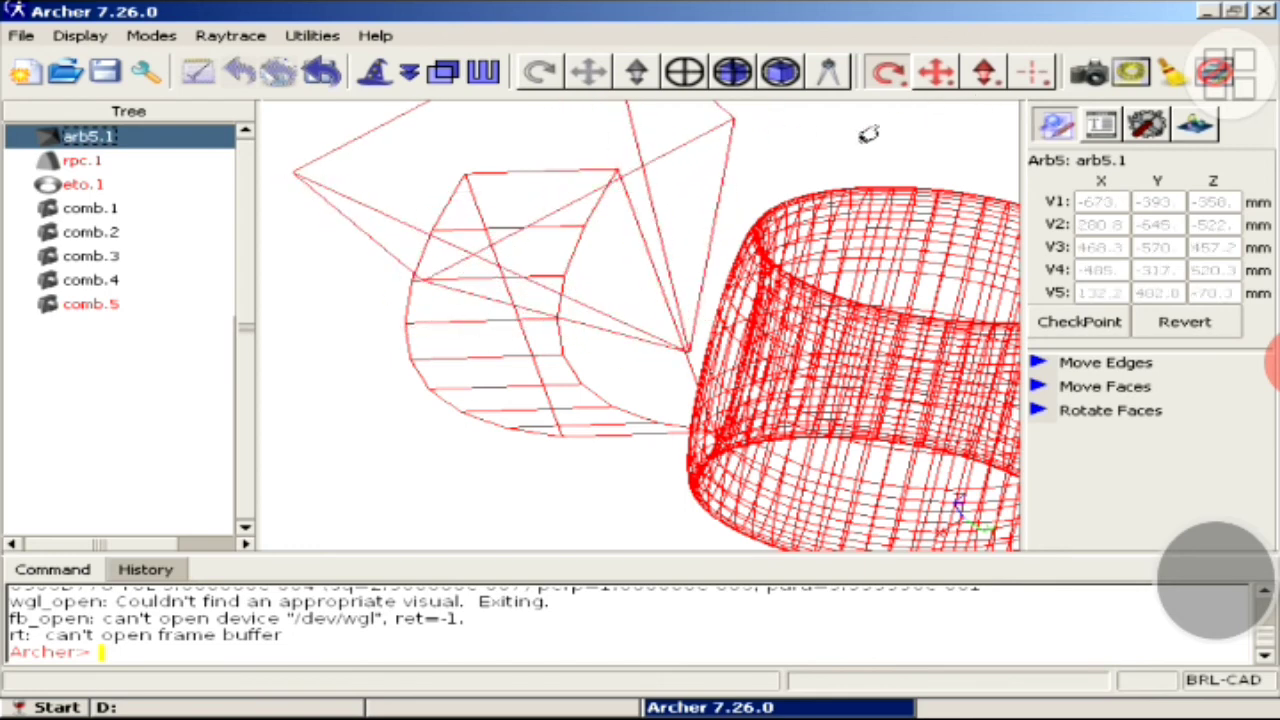
{"action": "left_click", "coordinate": [936, 72]}
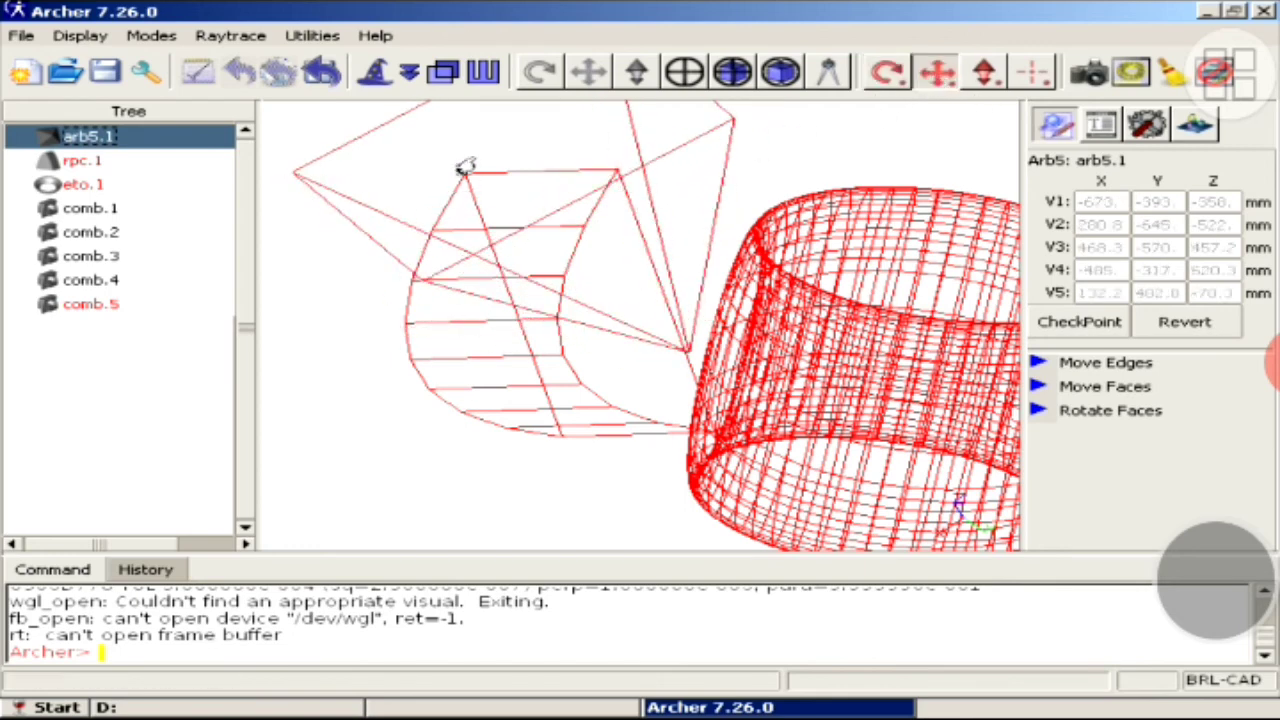
{"action": "mouse_move", "coordinate": [465, 167]}
{"action": "left_mouse_down"}
{"action": "mouse_move", "coordinate": [343, 414]}
{"action": "mouse_move", "coordinate": [317, 434]}
{"action": "left_mouse_up"}
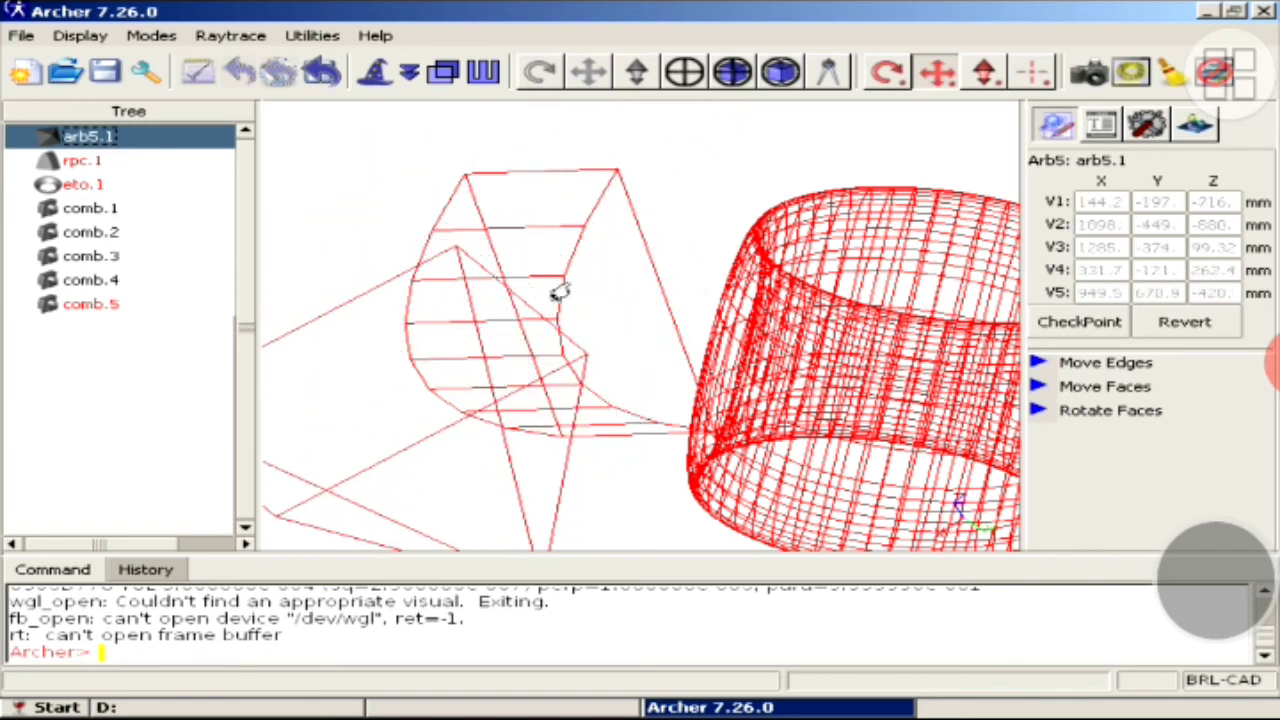
- Reposition rpc.1 up and left, and shift eto.1 slightly to the right
{"action": "left_click", "coordinate": [88, 162]}
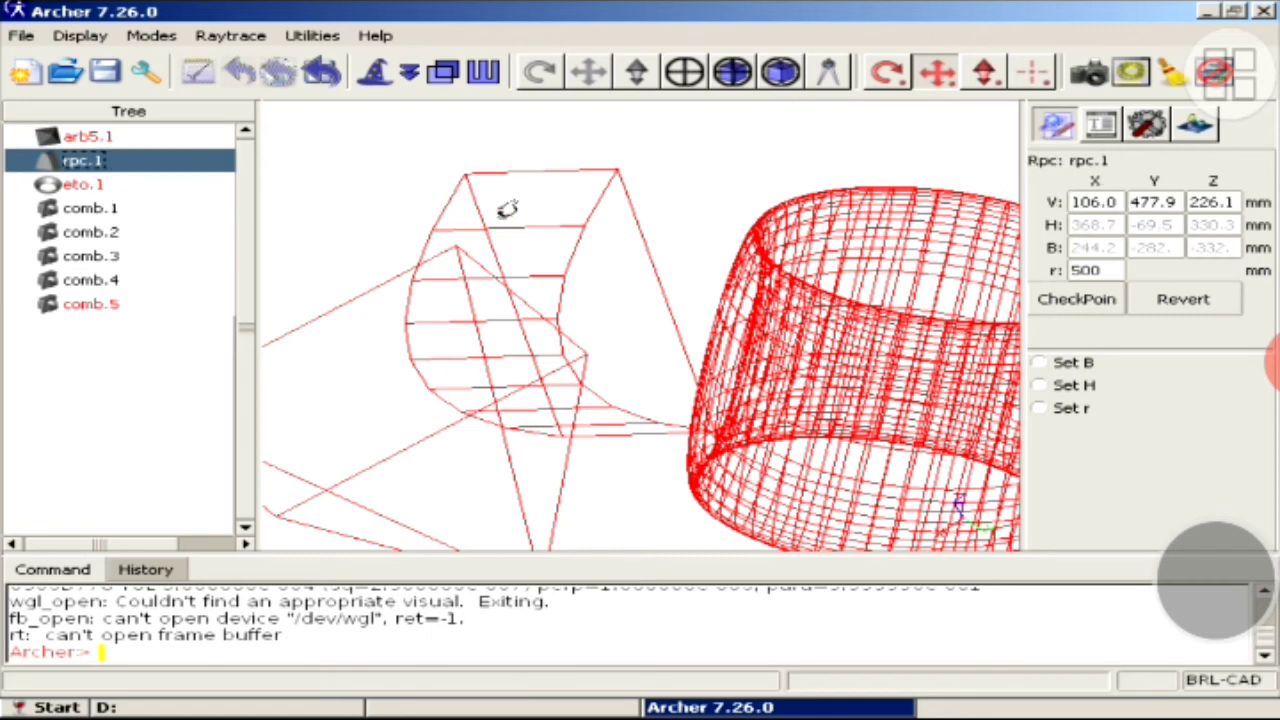
{"action": "mouse_move", "coordinate": [538, 258]}
{"action": "left_mouse_down"}
{"action": "mouse_move", "coordinate": [654, 191]}
{"action": "mouse_move", "coordinate": [512, 200]}
{"action": "mouse_move", "coordinate": [317, 134]}
{"action": "left_mouse_up"}
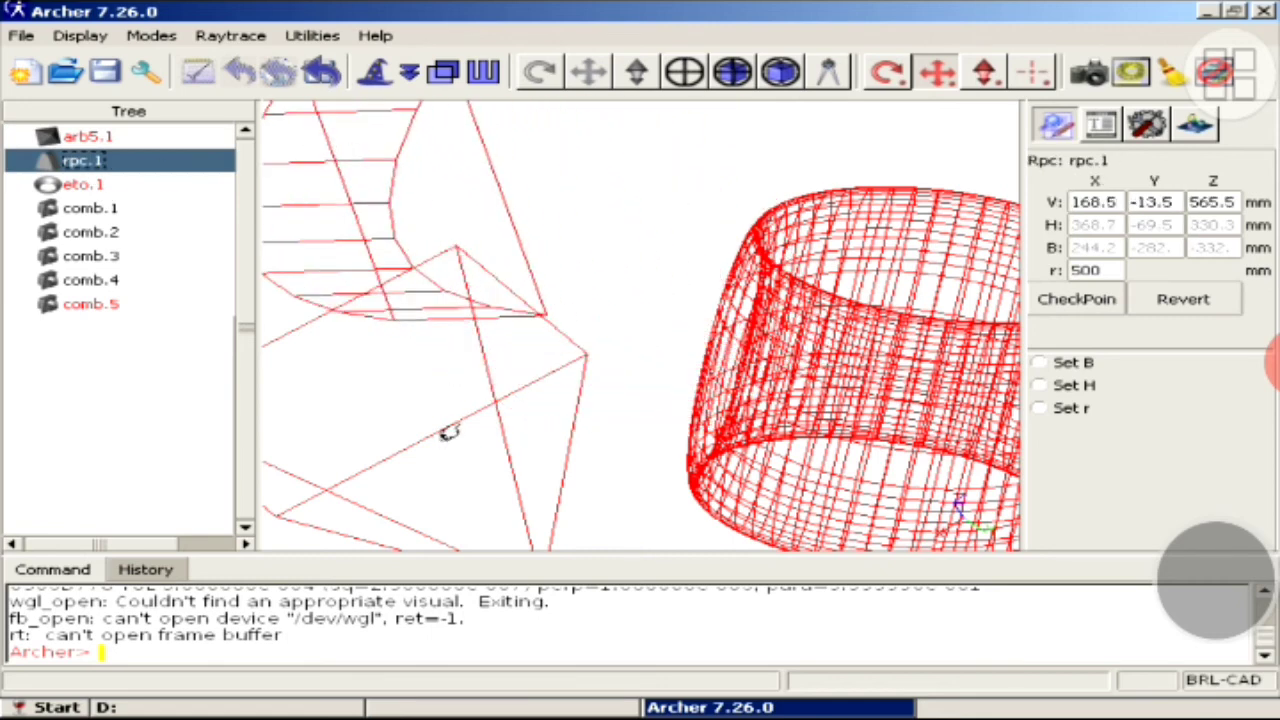
{"action": "mouse_move", "coordinate": [448, 432]}
{"action": "left_mouse_down"}
{"action": "mouse_move", "coordinate": [480, 457]}
{"action": "mouse_move", "coordinate": [380, 363]}
{"action": "left_mouse_up"}
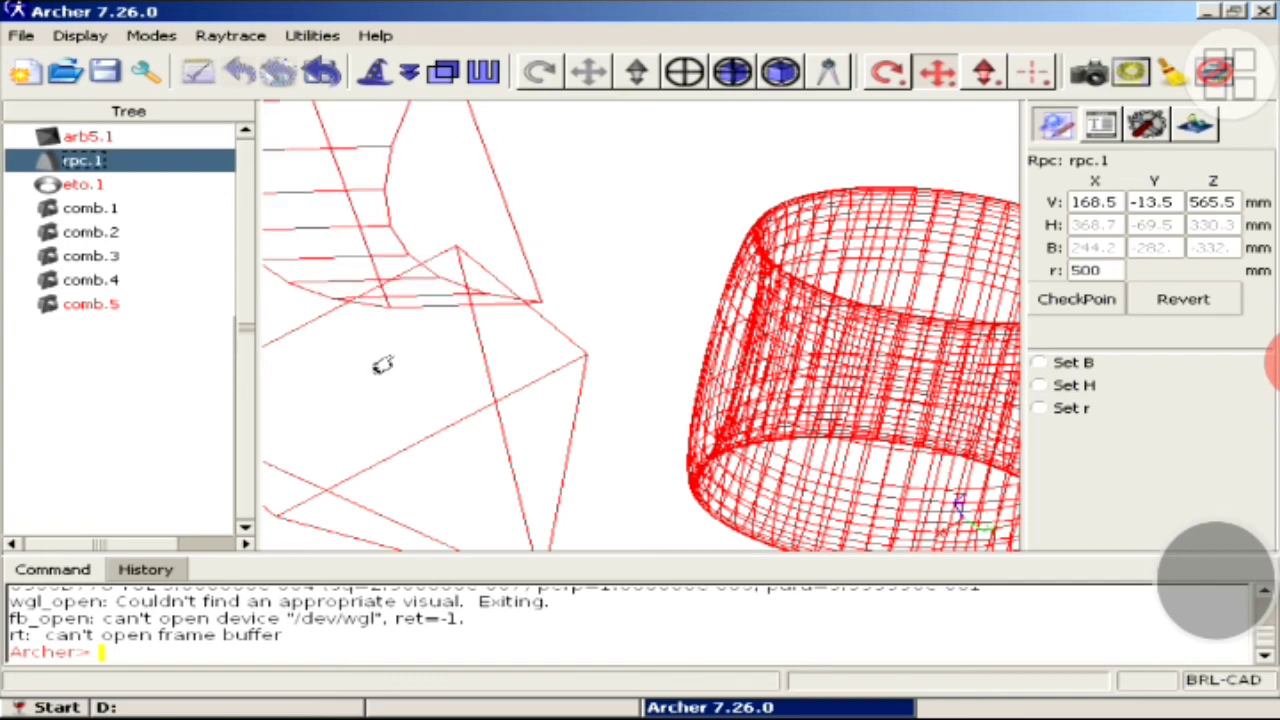
{"action": "left_click", "coordinate": [105, 189]}
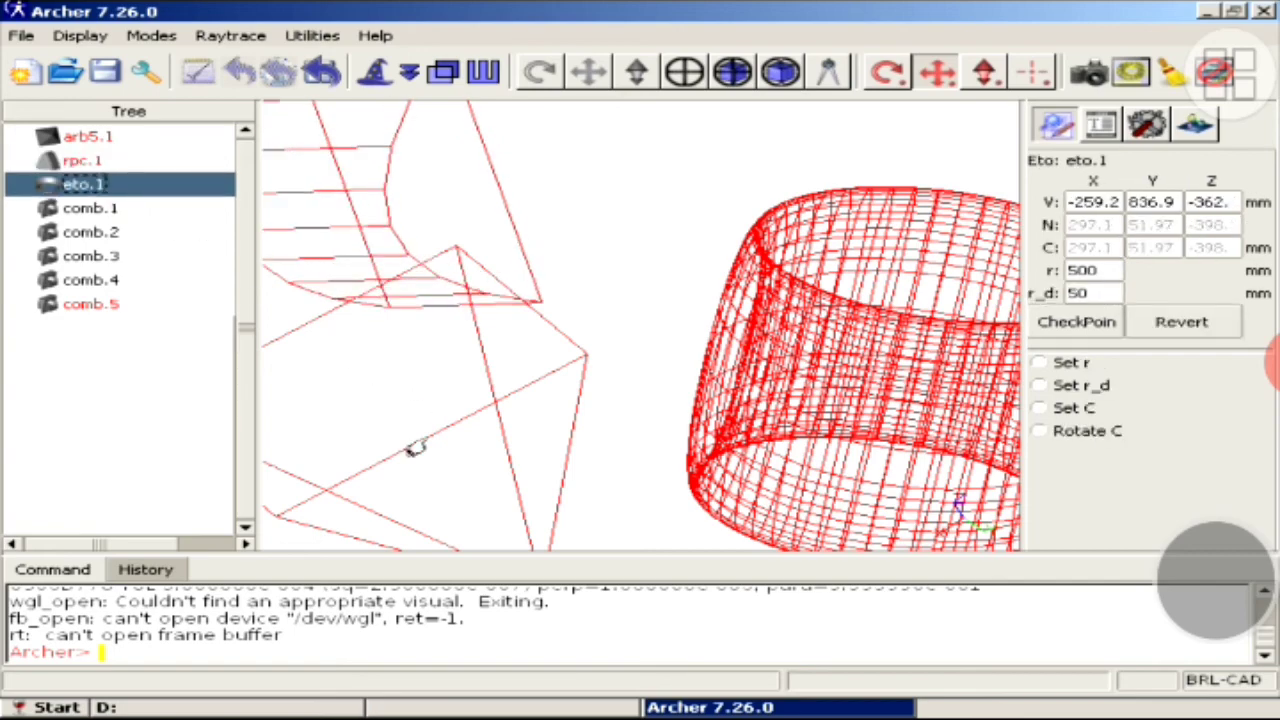
{"action": "mouse_move", "coordinate": [415, 448]}
{"action": "left_mouse_down"}
{"action": "mouse_move", "coordinate": [431, 463]}
{"action": "mouse_move", "coordinate": [434, 440]}
{"action": "left_mouse_up"}
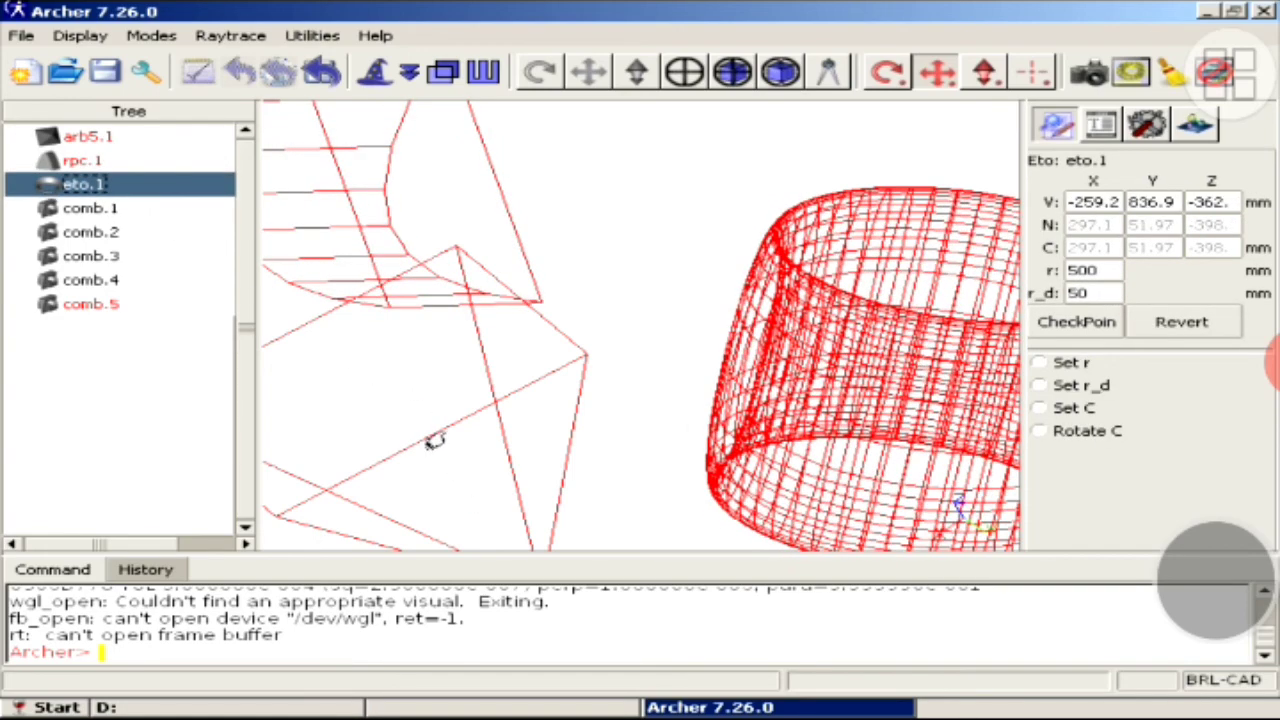
{"action": "left_click", "coordinate": [96, 163]}
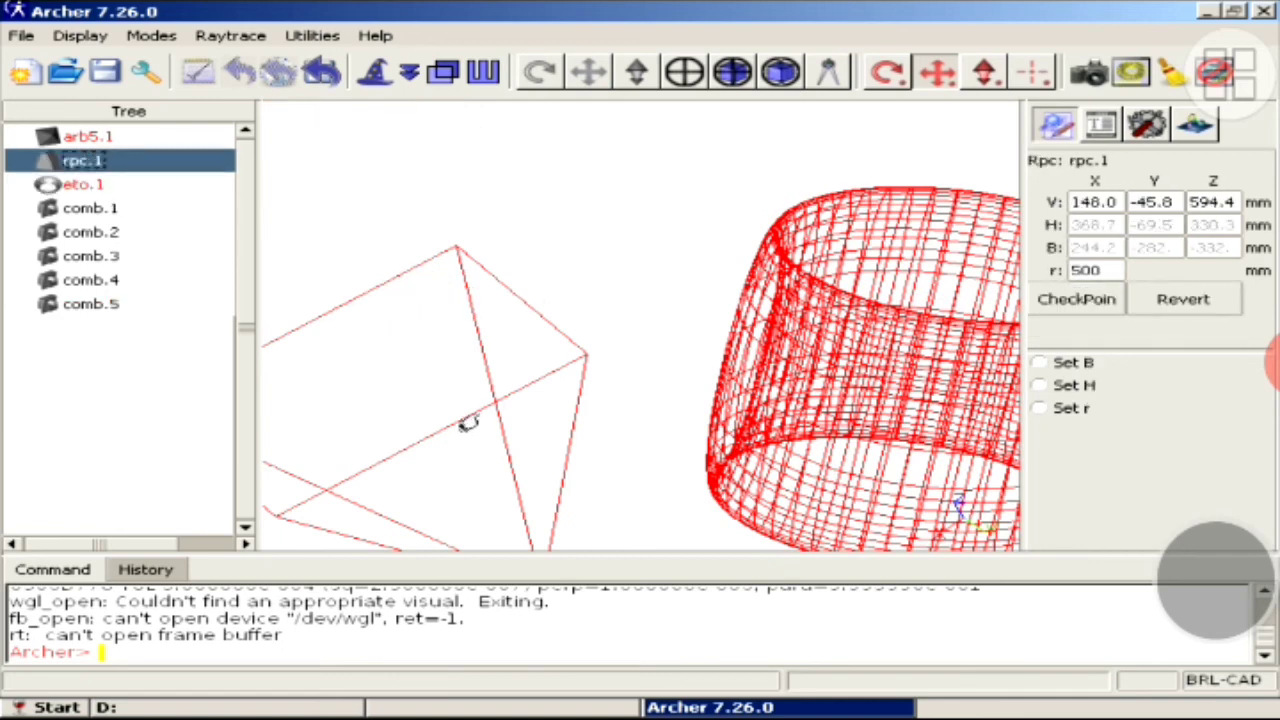
{"action": "mouse_move", "coordinate": [483, 432]}
{"action": "left_mouse_down"}
{"action": "mouse_move", "coordinate": [443, 204]}
{"action": "mouse_move", "coordinate": [577, 200]}
{"action": "left_mouse_up"}
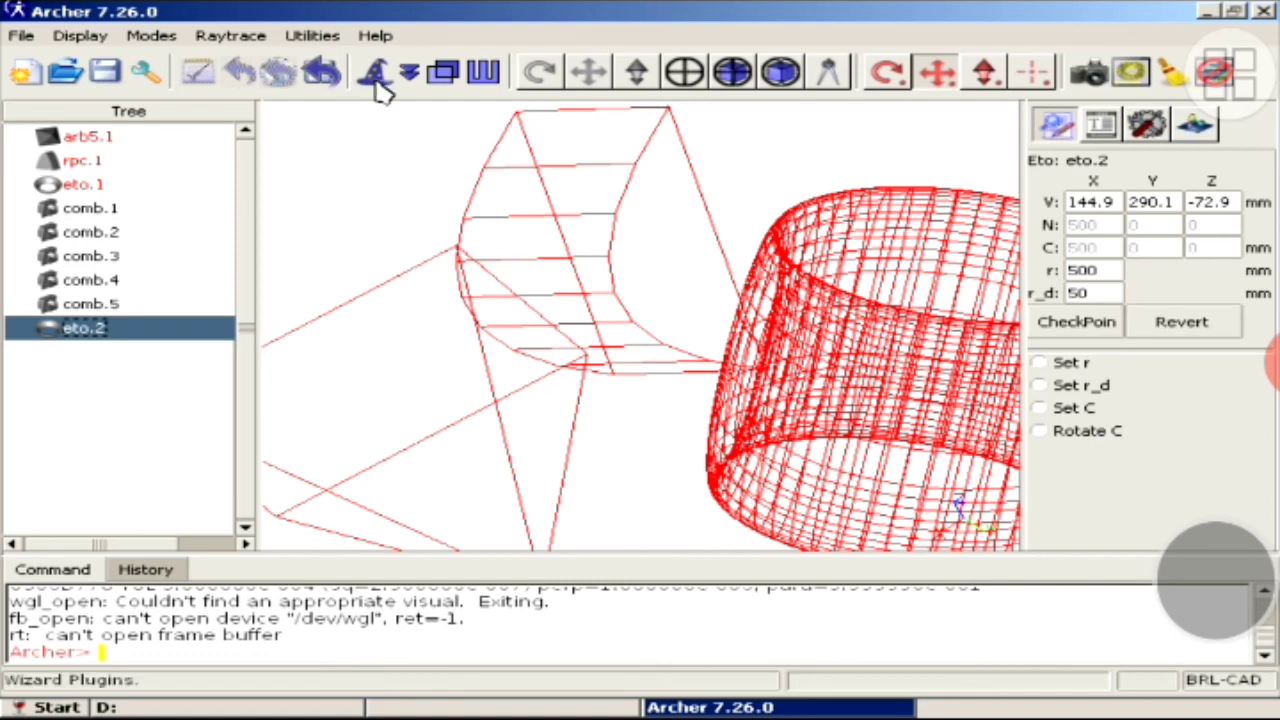
- Add a pipe primitive pipe.1 (OD 100, ID 50) and move it to the upper left
{"action": "left_click", "coordinate": [410, 78]}
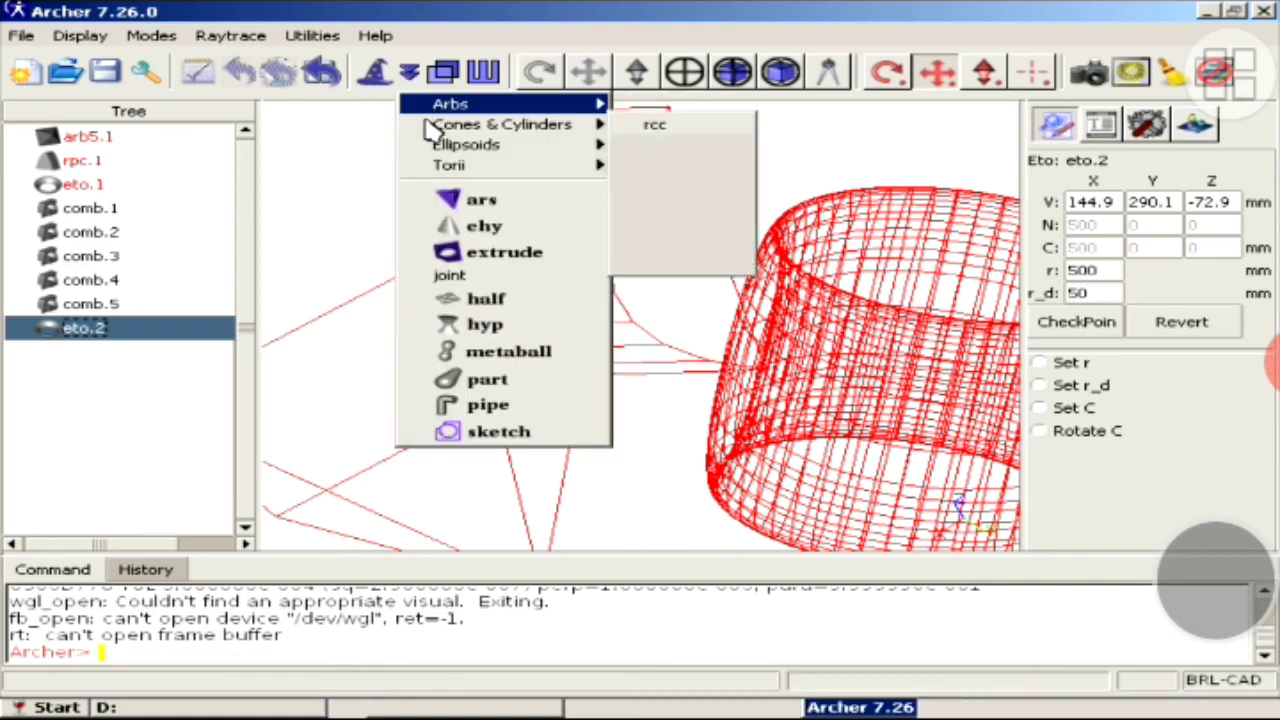
{"action": "left_click", "coordinate": [573, 403]}
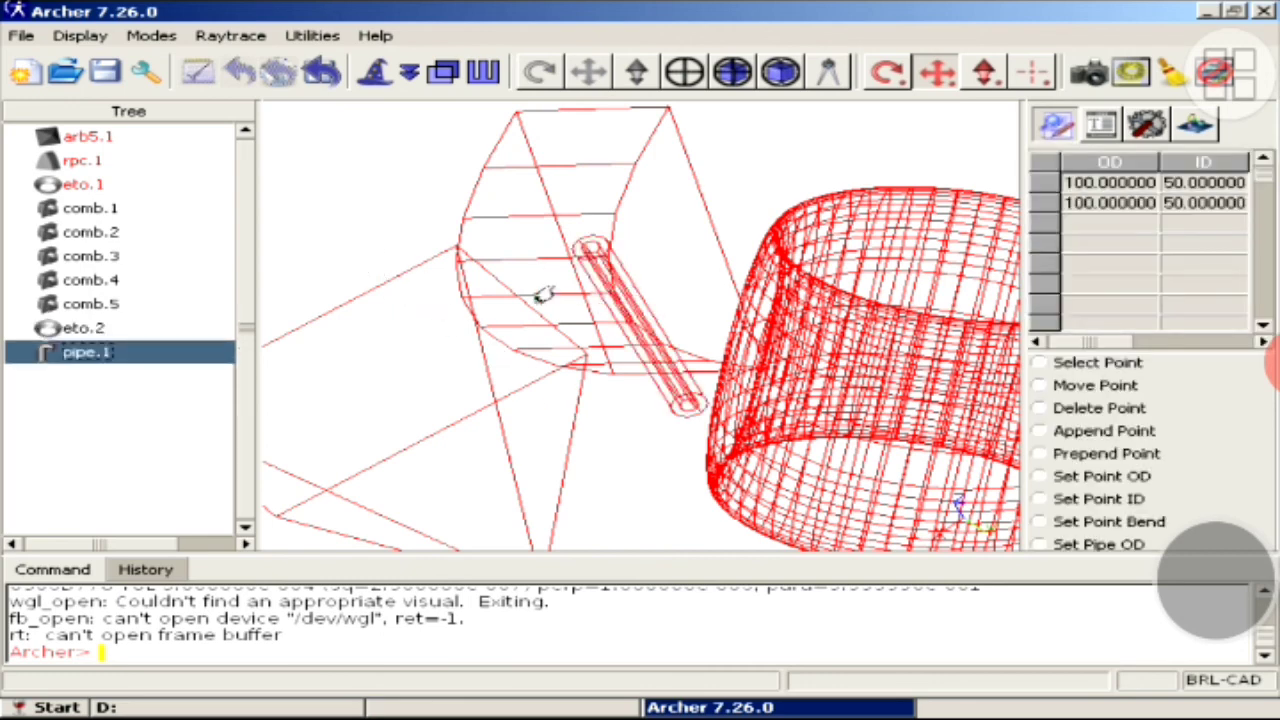
{"action": "left_click_drag", "start_coordinate": [543, 293], "coordinate": [326, 211]}
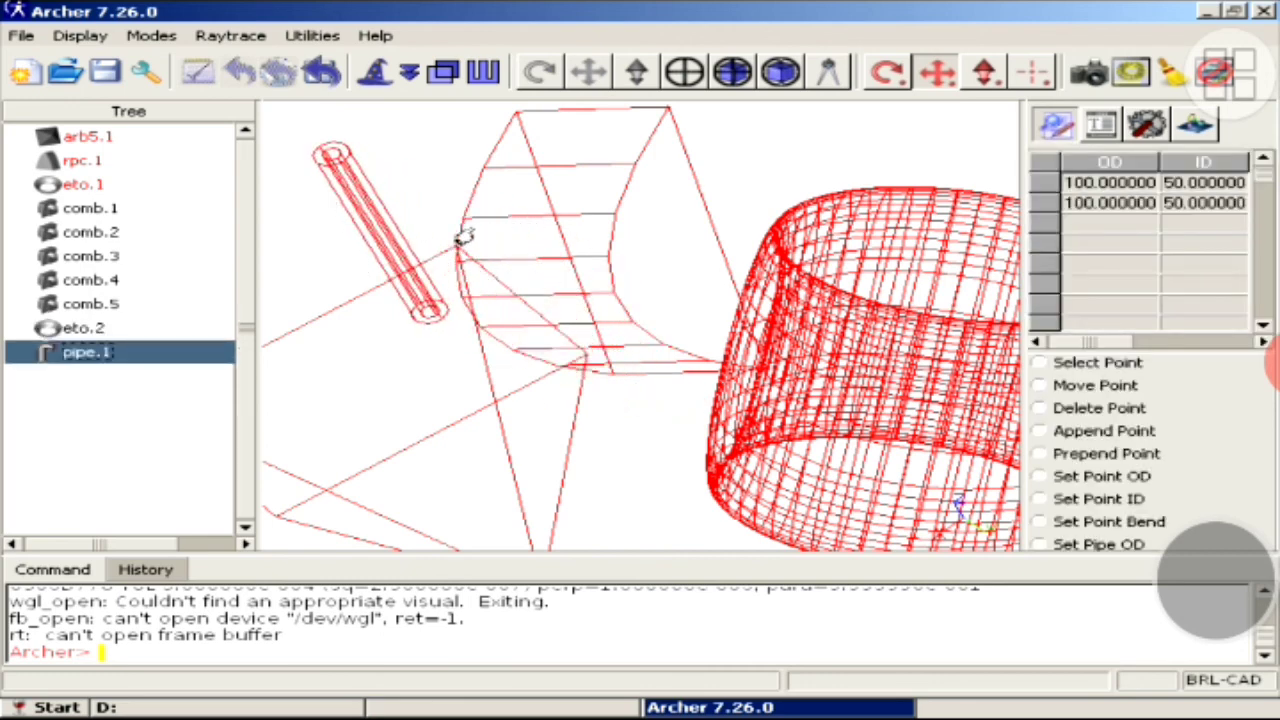
{"action": "left_click", "coordinate": [378, 74]}
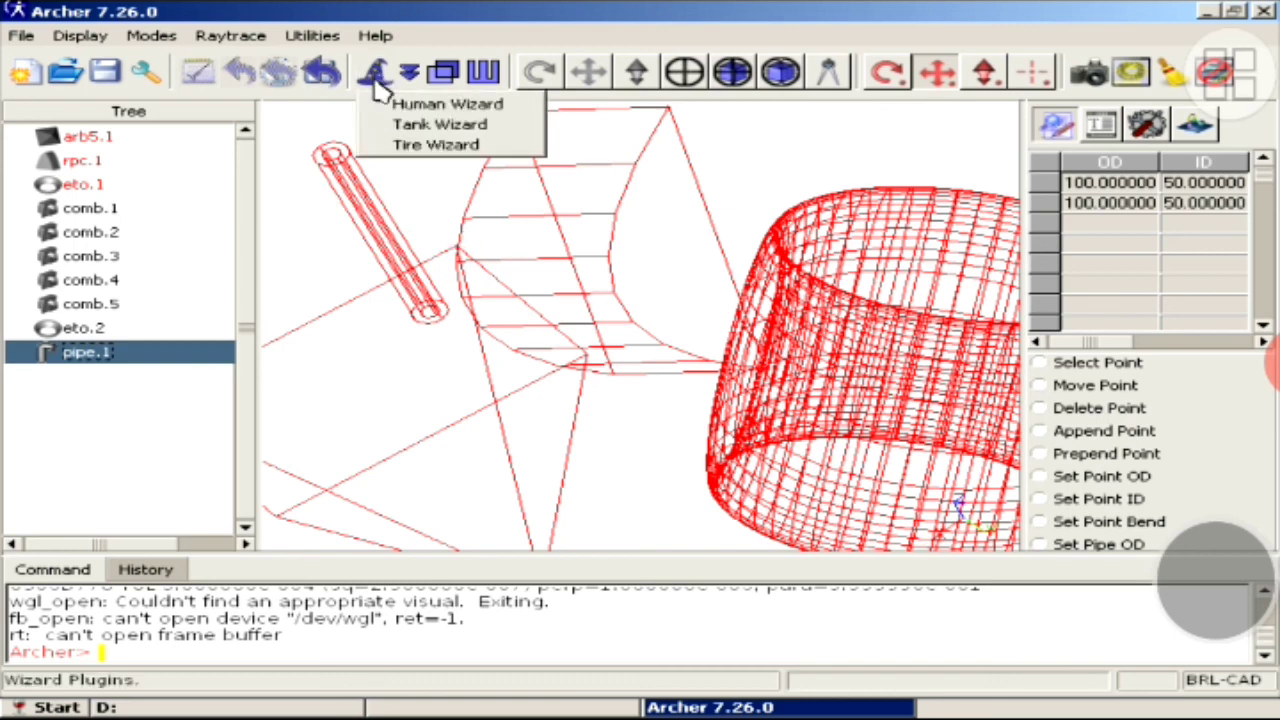
- Generate a default human model human1 with the Human Wizard and nudge the pipe further left
{"action": "left_click", "coordinate": [449, 112]}
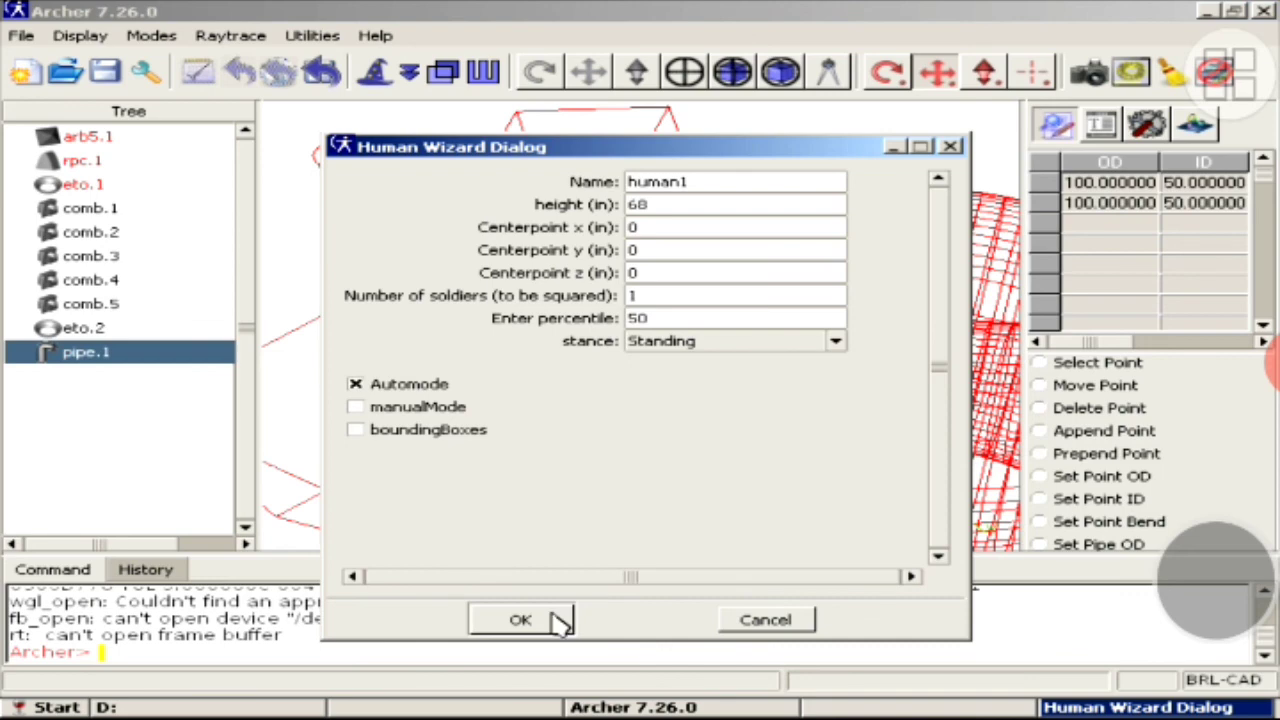
{"action": "left_click", "coordinate": [520, 620]}
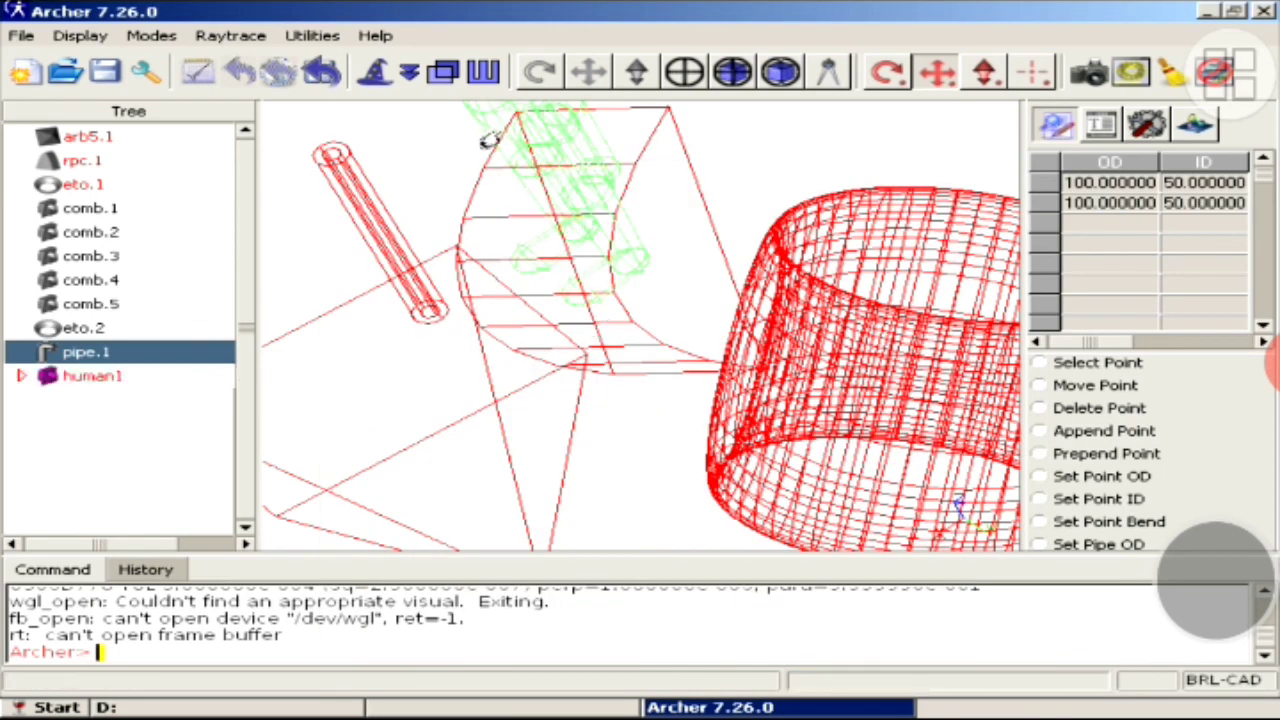
{"action": "mouse_move", "coordinate": [488, 140]}
{"action": "left_mouse_down"}
{"action": "mouse_move", "coordinate": [434, 220]}
{"action": "mouse_move", "coordinate": [449, 191]}
{"action": "left_mouse_up"}
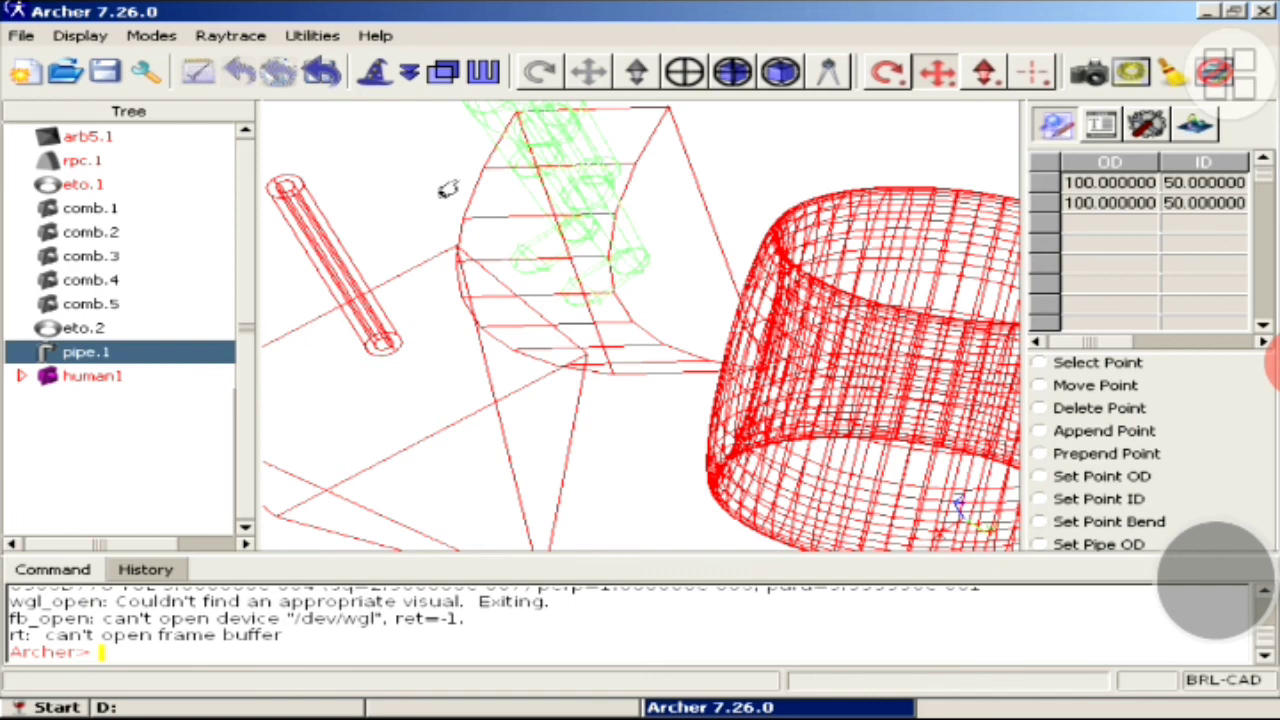
- Expand human1 to list its body parts and move the model down-left into the box
{"action": "left_click", "coordinate": [113, 378]}
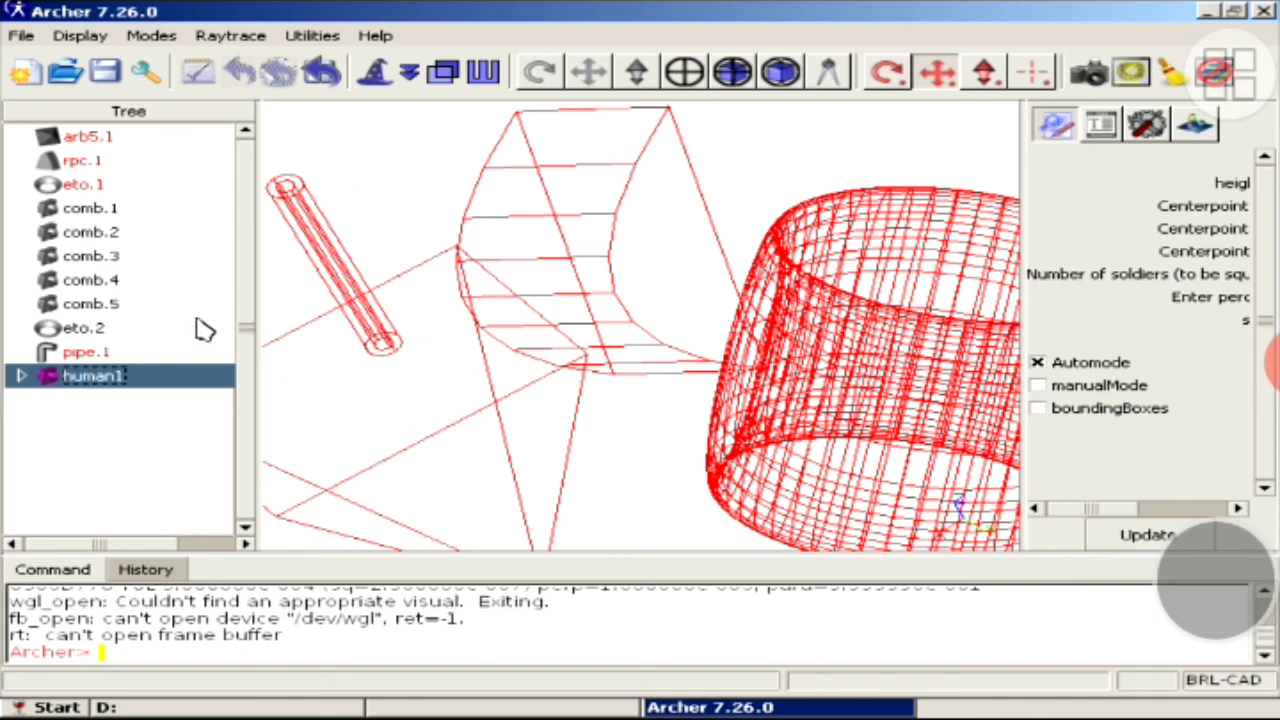
{"action": "double_click", "coordinate": [108, 378]}
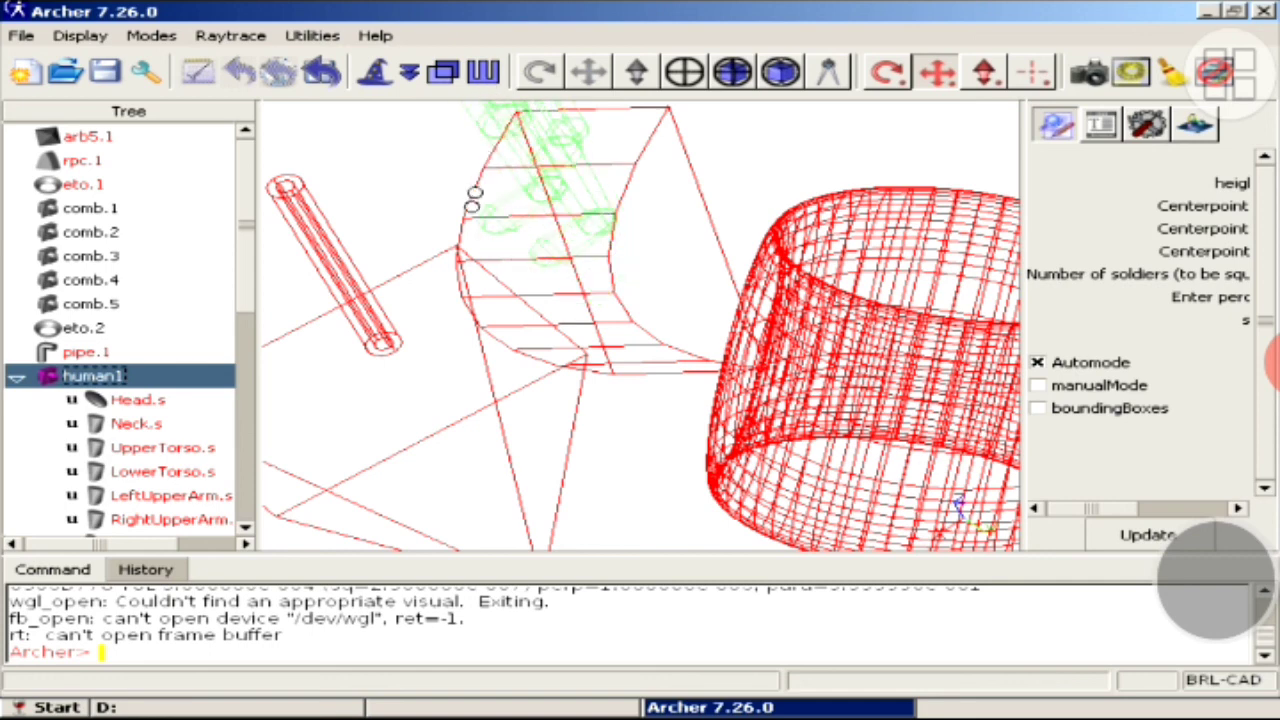
{"action": "left_click_drag", "start_coordinate": [484, 130], "coordinate": [505, 432]}
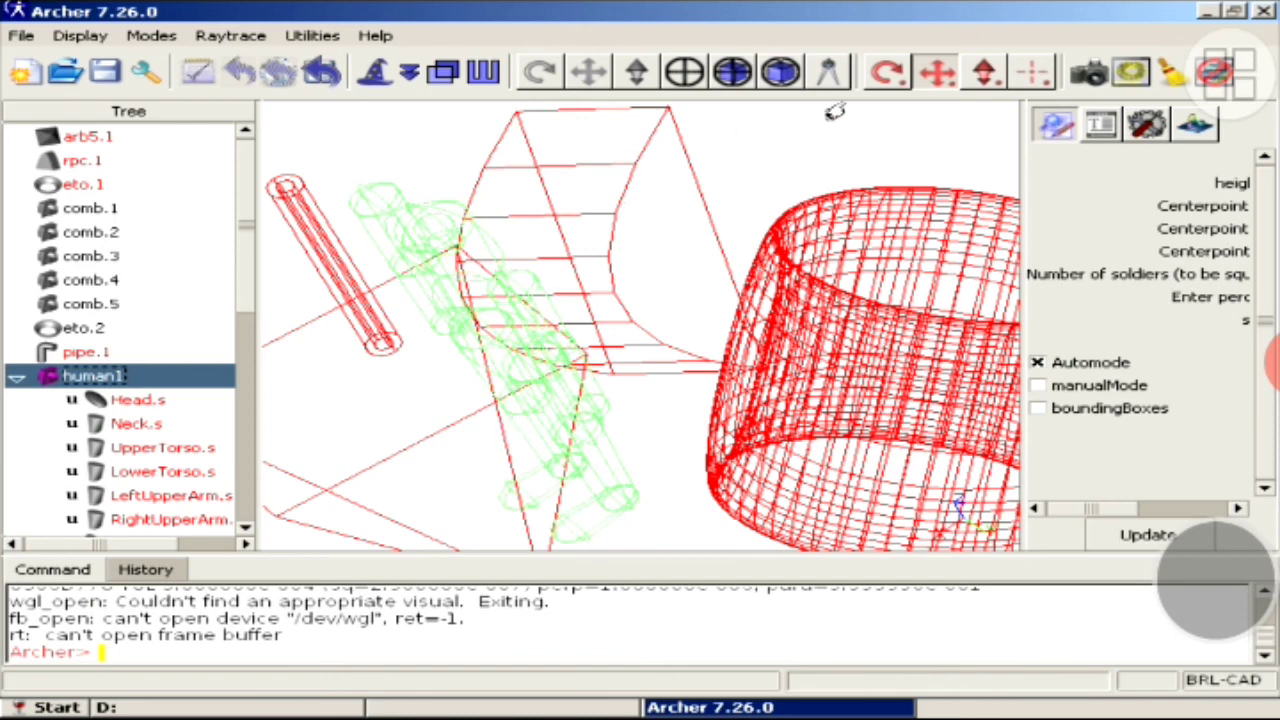
{"action": "left_click", "coordinate": [886, 76]}
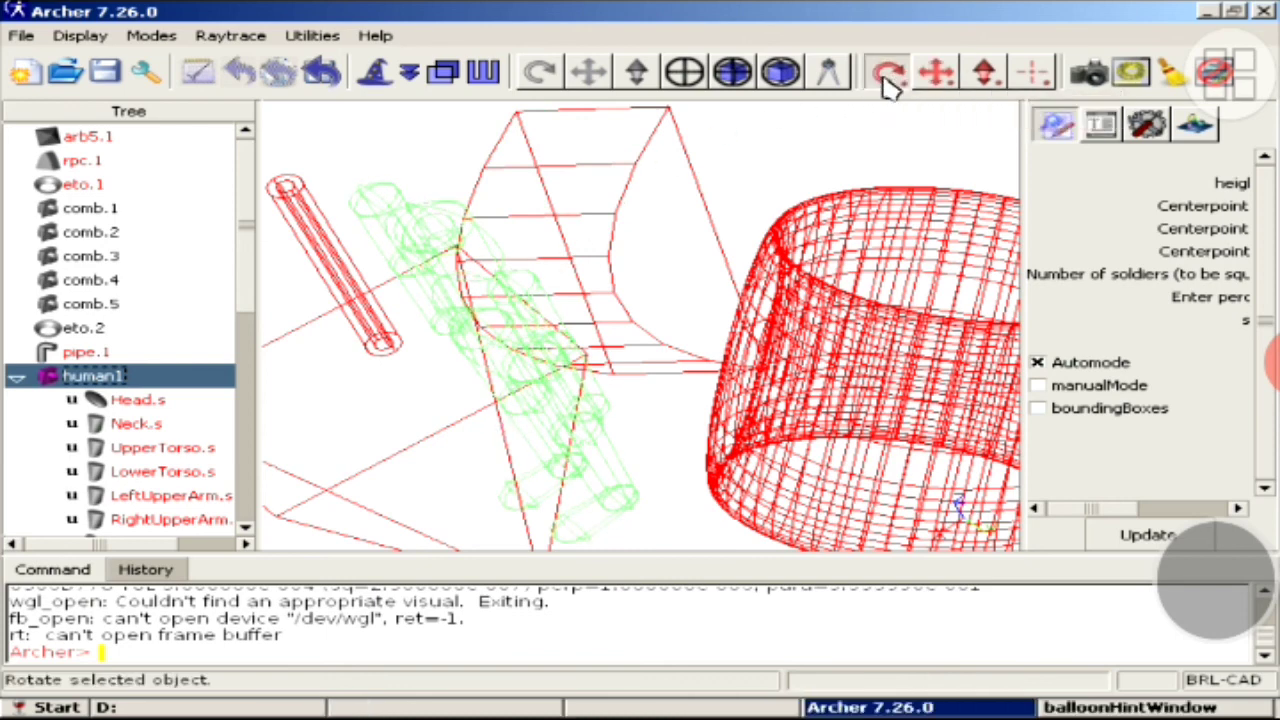